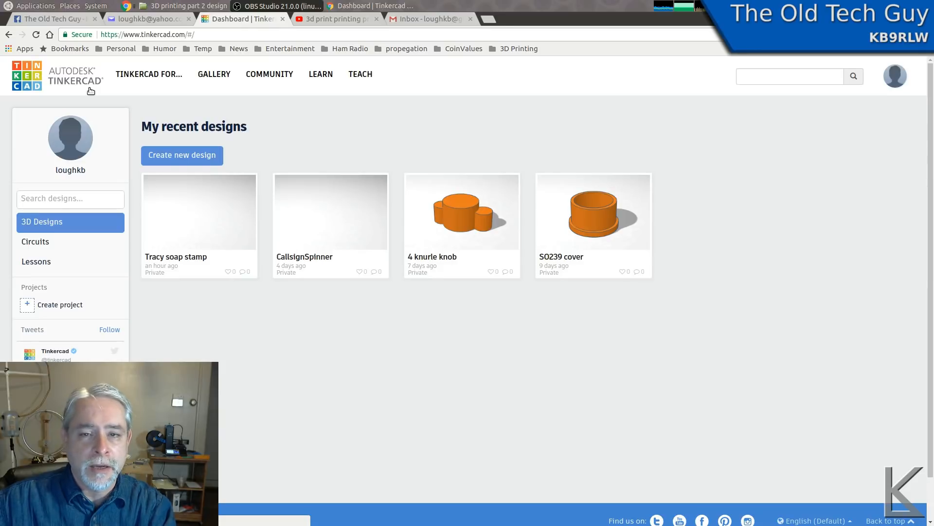
# Create a new 3D design from the dashboard
pyautogui.moveTo(567, 196)
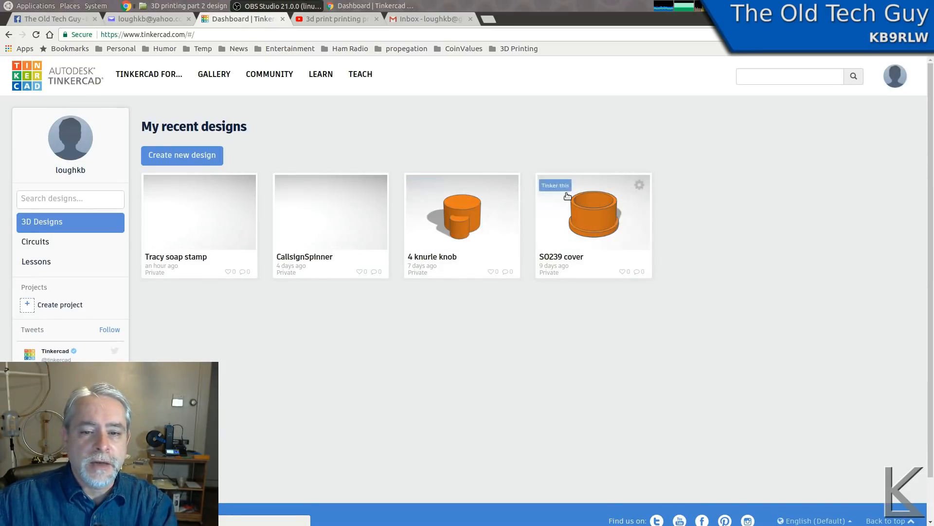
pyautogui.moveTo(203, 219)
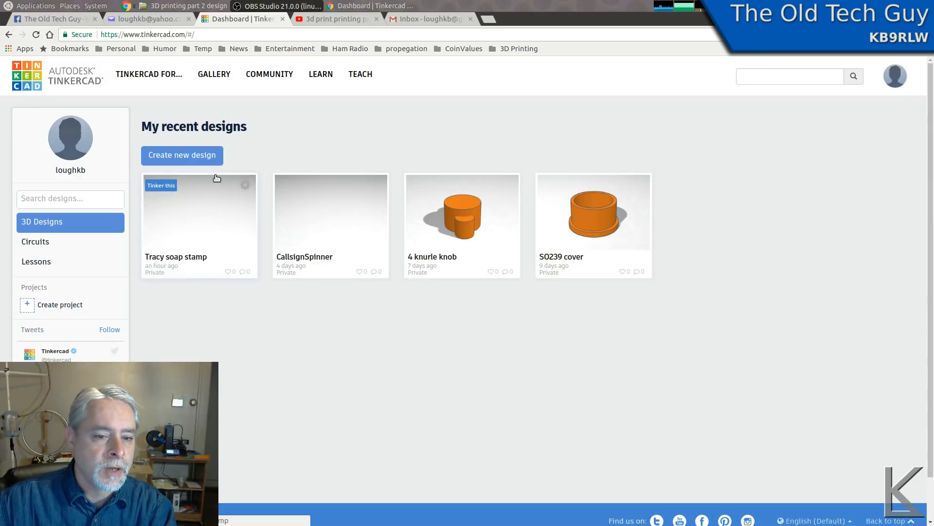
pyautogui.click(184, 156)
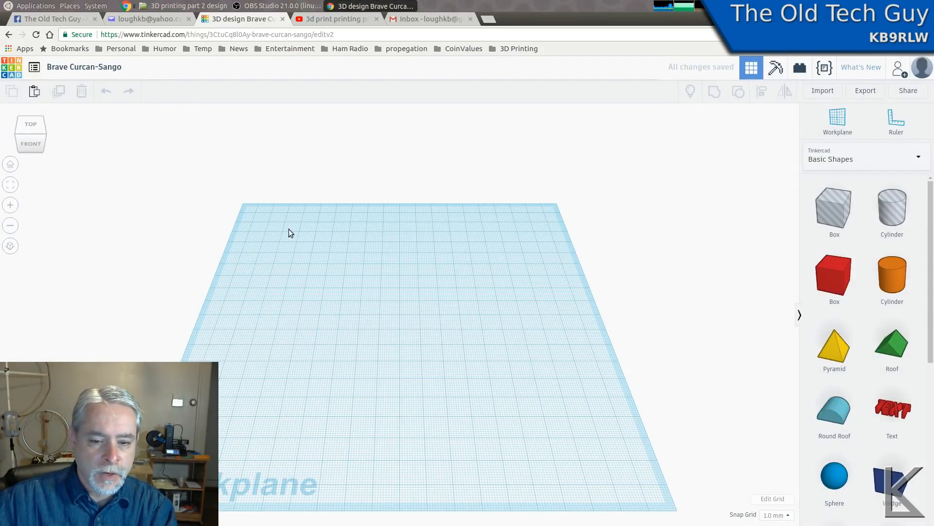
# Examine the empty workplane from different viewing angles and zoom levels
pyautogui.moveTo(467, 335); pyautogui.dragTo(493, 272, button='right')
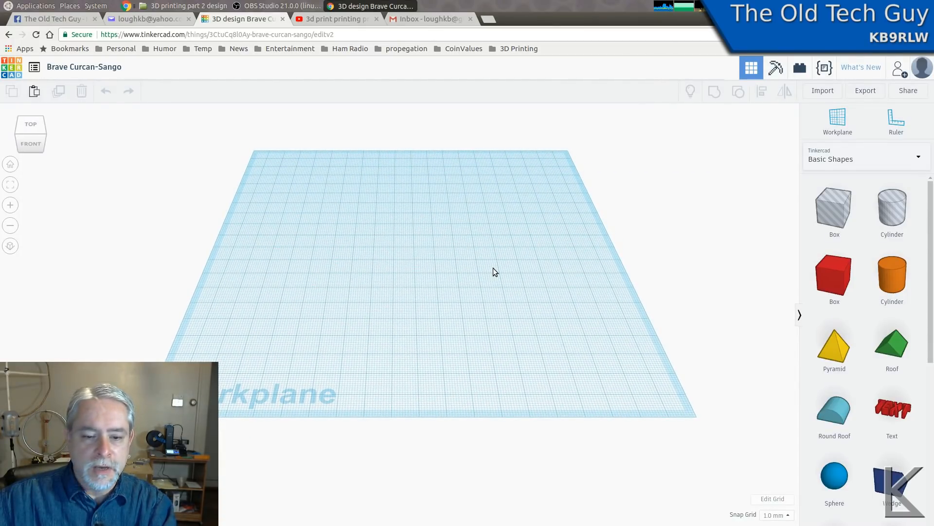
pyautogui.scroll(4, 493, 272)
pyautogui.scroll(-4, 493, 271)
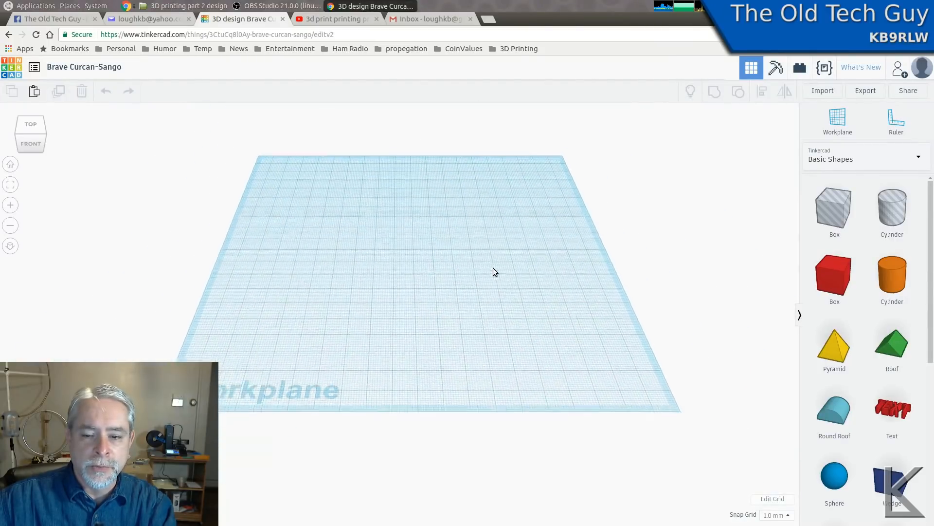
pyautogui.scroll(2, 492, 272)
pyautogui.scroll(-1, 493, 271)
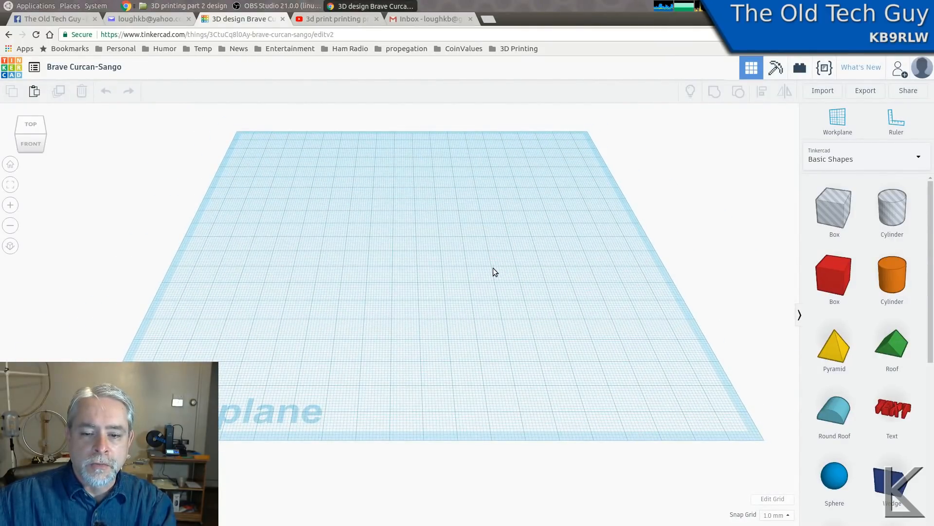
pyautogui.moveTo(486, 270); pyautogui.dragTo(480, 240, button='right')
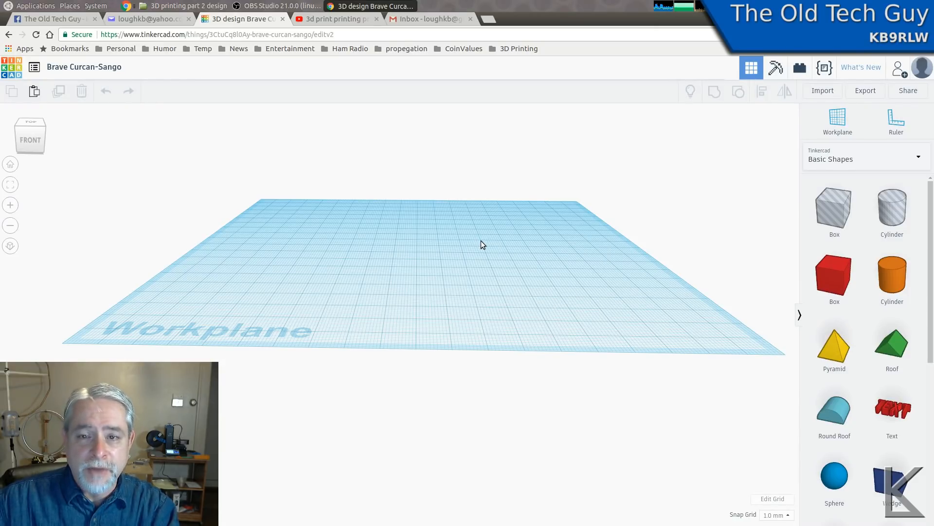
pyautogui.moveTo(481, 241); pyautogui.dragTo(489, 260, button='right')
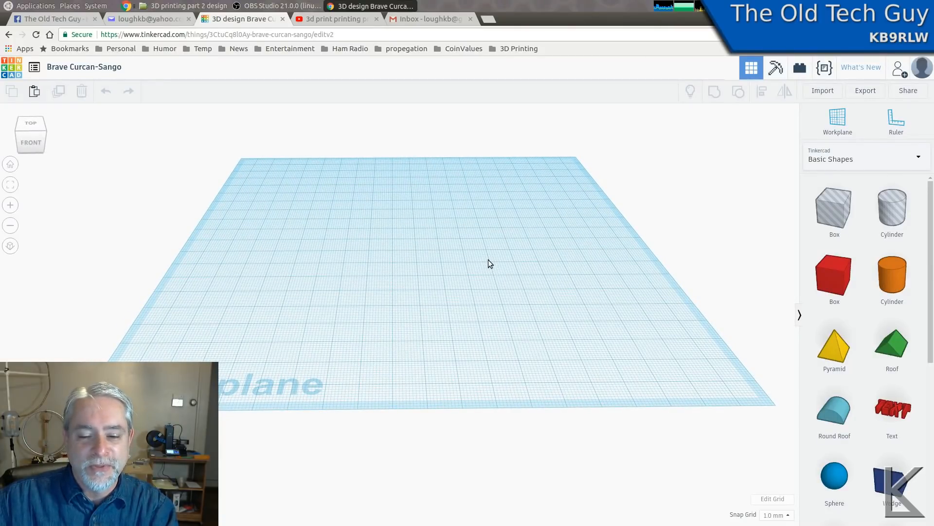
pyautogui.moveTo(489, 259)
pyautogui.mouseDown(button='right')
pyautogui.moveTo(482, 266)
pyautogui.moveTo(462, 248)
pyautogui.moveTo(484, 267)
pyautogui.moveTo(488, 290)
pyautogui.moveTo(459, 273)
pyautogui.moveTo(486, 240)
pyautogui.moveTo(486, 267)
pyautogui.moveTo(368, 260)
pyautogui.moveTo(538, 246)
pyautogui.moveTo(462, 268)
pyautogui.moveTo(469, 298)
pyautogui.moveTo(477, 237)
pyautogui.moveTo(486, 285)
pyautogui.moveTo(482, 264)
pyautogui.mouseUp(button='right')
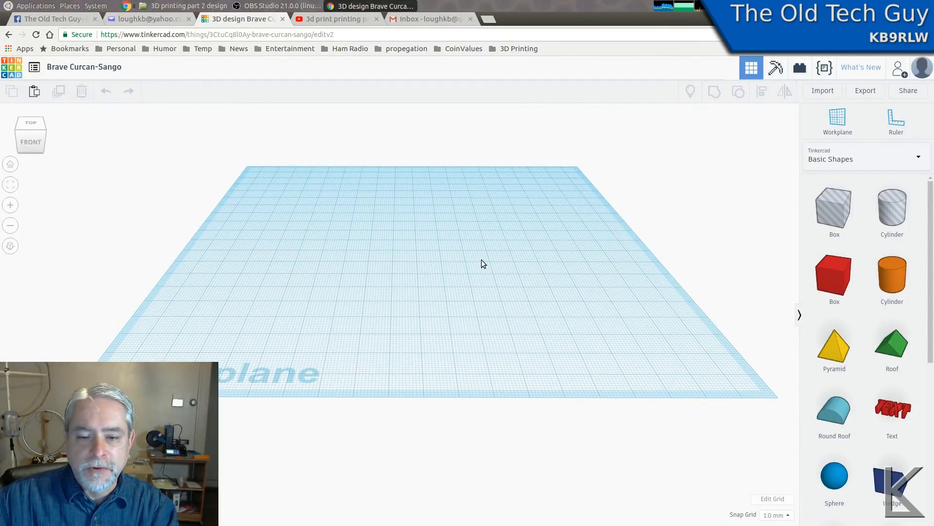
pyautogui.scroll(2, 482, 263)
pyautogui.scroll(-3, 483, 264)
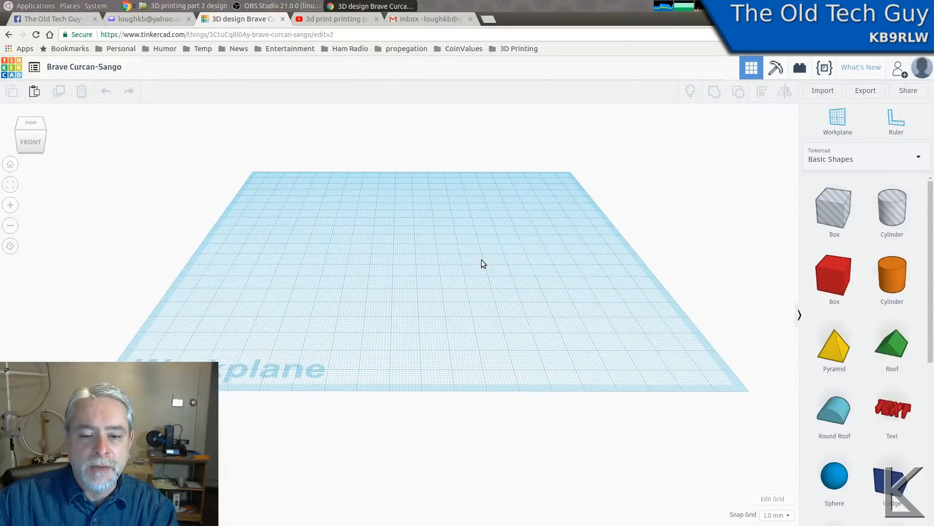
pyautogui.moveTo(482, 263); pyautogui.dragTo(481, 236, button='right')
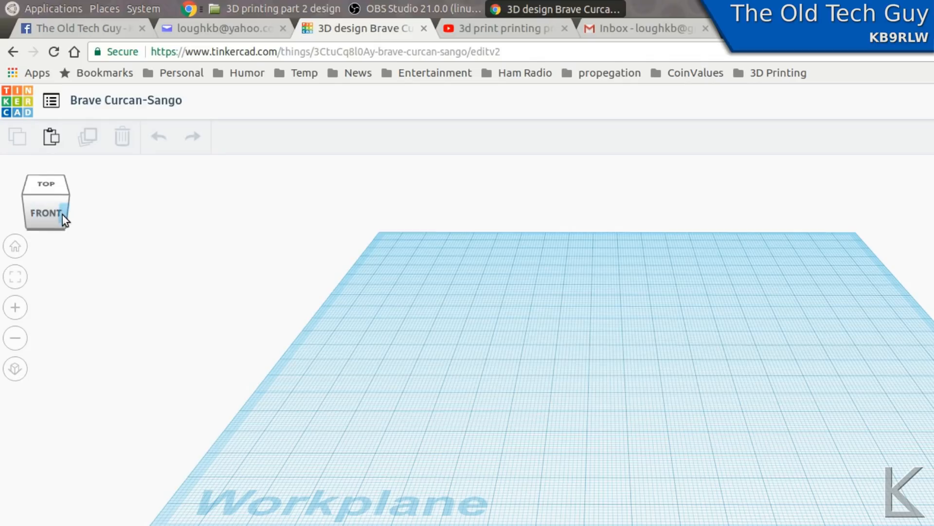
pyautogui.moveTo(718, 360)
pyautogui.mouseDown(button='right')
pyautogui.moveTo(597, 368)
pyautogui.moveTo(723, 372)
pyautogui.moveTo(441, 363)
pyautogui.moveTo(797, 376)
pyautogui.moveTo(920, 356)
pyautogui.moveTo(783, 388)
pyautogui.moveTo(725, 347)
pyautogui.moveTo(713, 349)
pyautogui.moveTo(719, 358)
pyautogui.mouseUp(button='right')
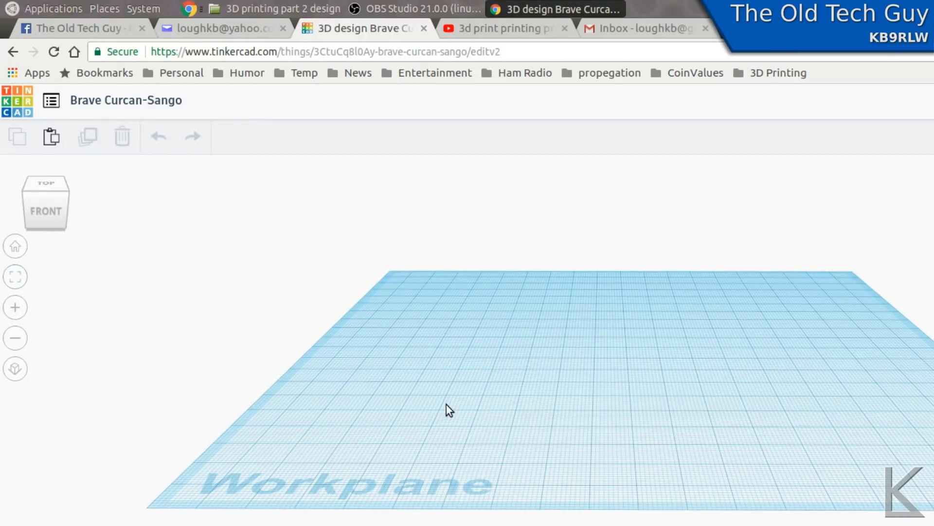
pyautogui.scroll(2, 446, 409)
pyautogui.scroll(3, 446, 404)
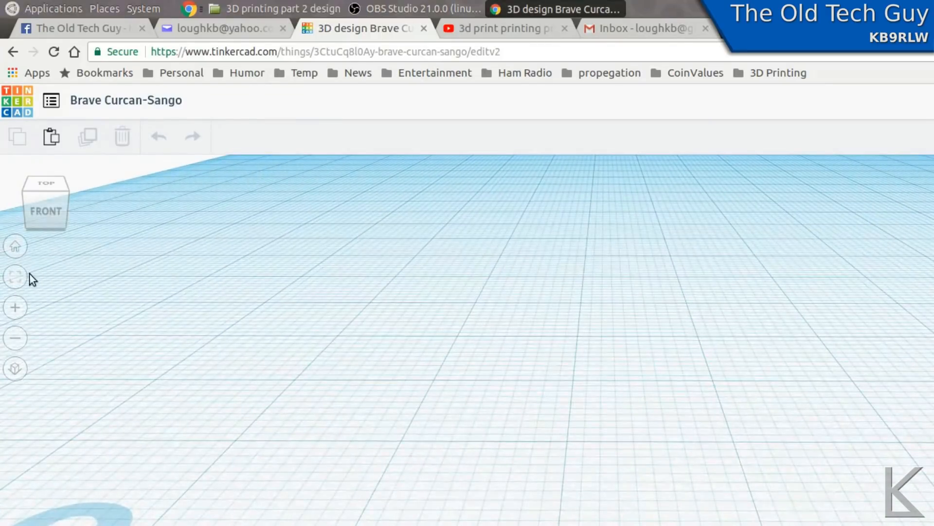
pyautogui.scroll(-3, 584, 277)
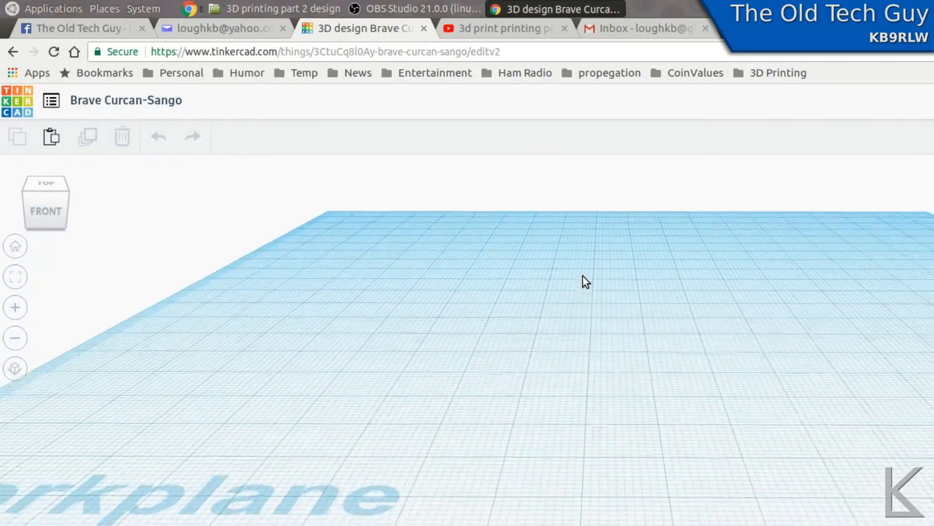
pyautogui.scroll(-3, 583, 275)
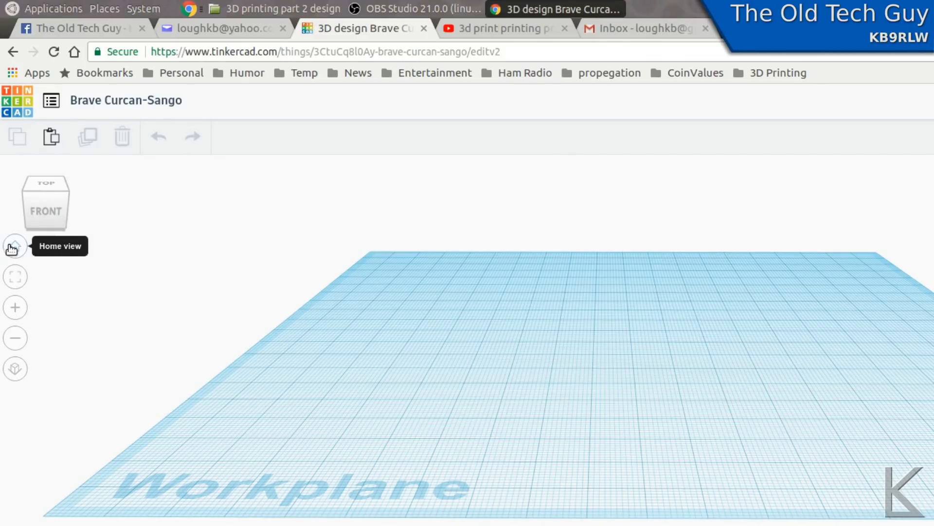
pyautogui.moveTo(666, 350); pyautogui.dragTo(652, 396, button='middle')
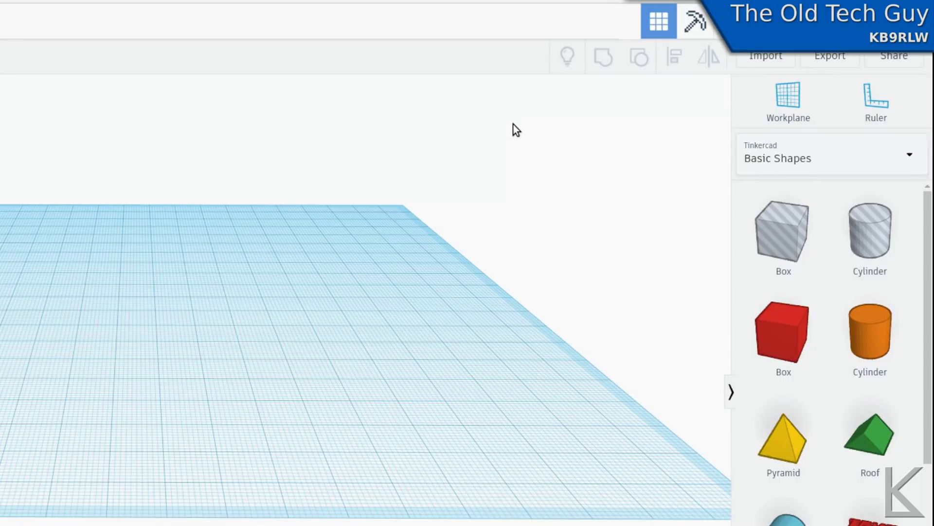
# Preview the design in Bricks mode and return to the 3D design workplane
pyautogui.click(732, 21)
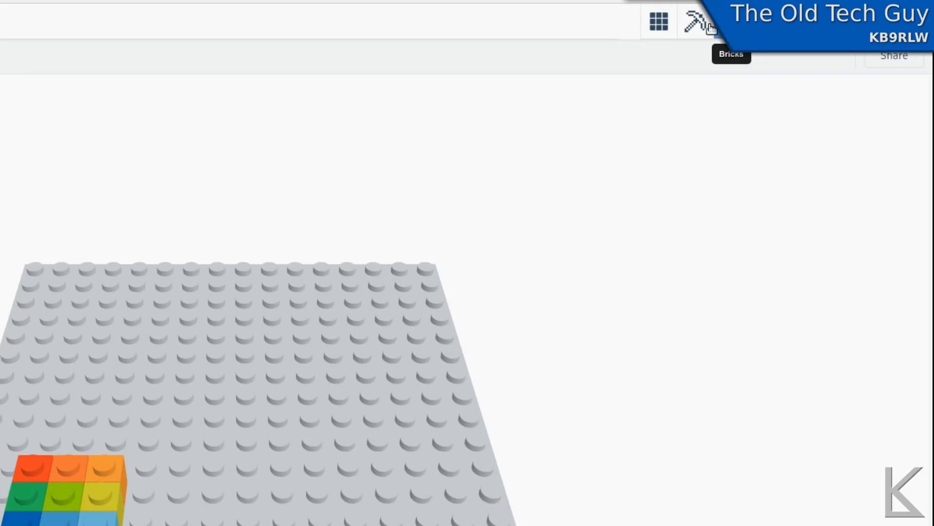
pyautogui.click(659, 21)
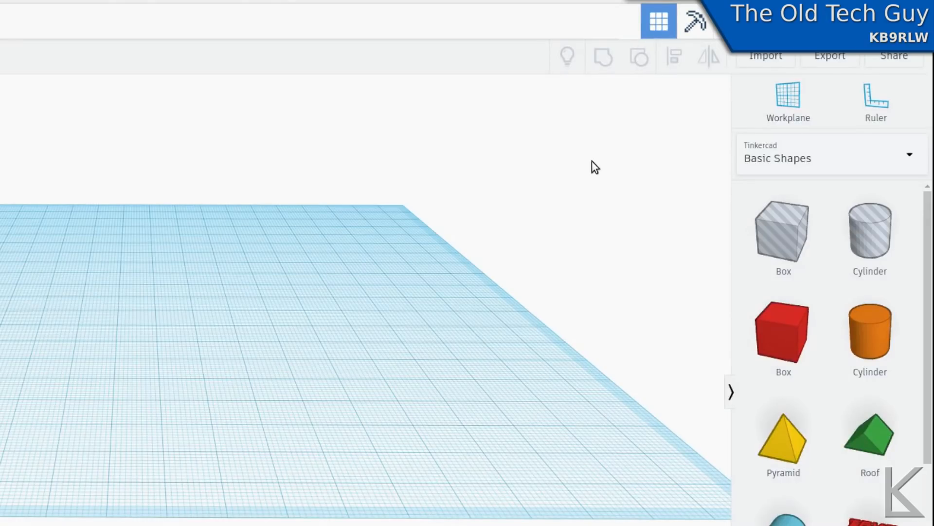
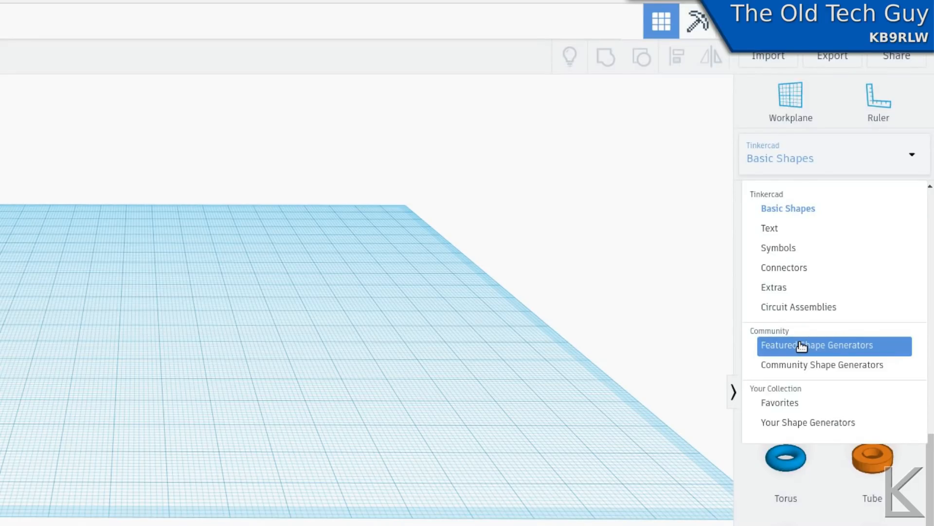
# Place a solid red box from Basic Shapes near the middle of the workplane
pyautogui.click(829, 209)
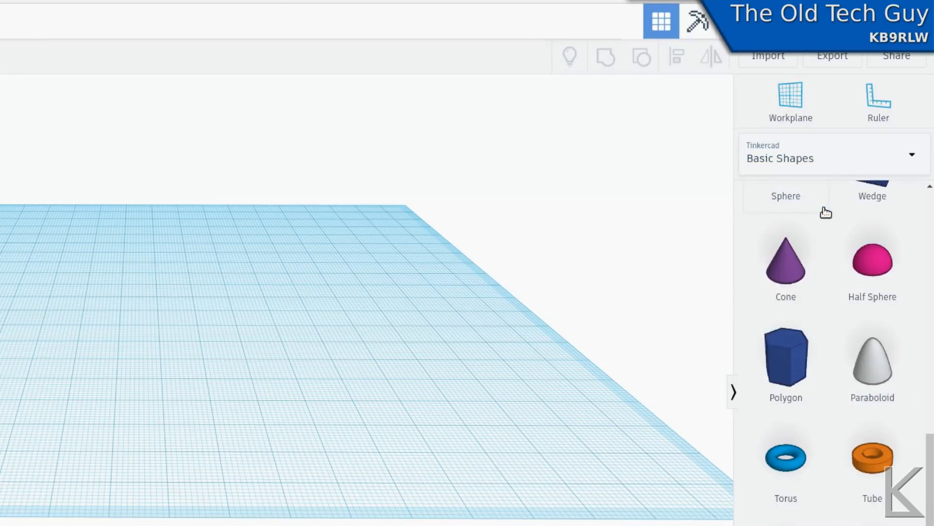
pyautogui.scroll(10, 826, 234)
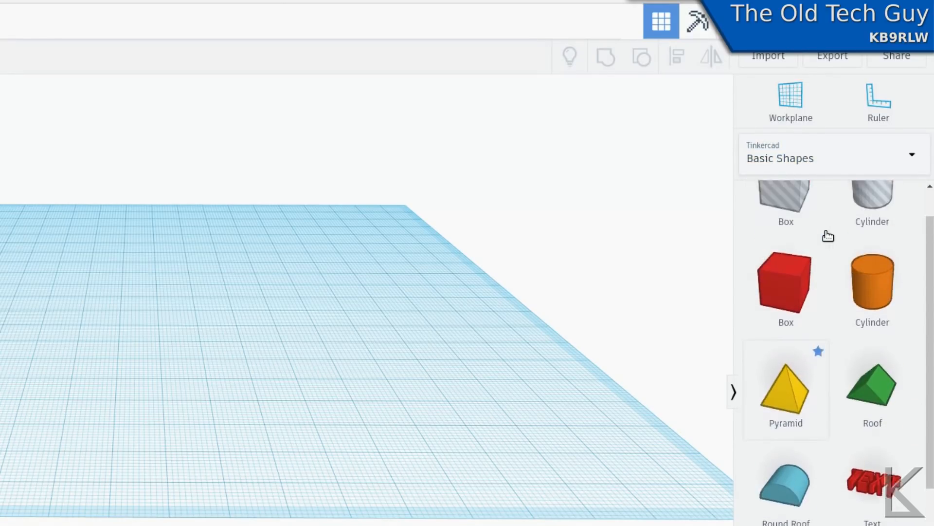
pyautogui.moveTo(778, 330); pyautogui.dragTo(225, 349)
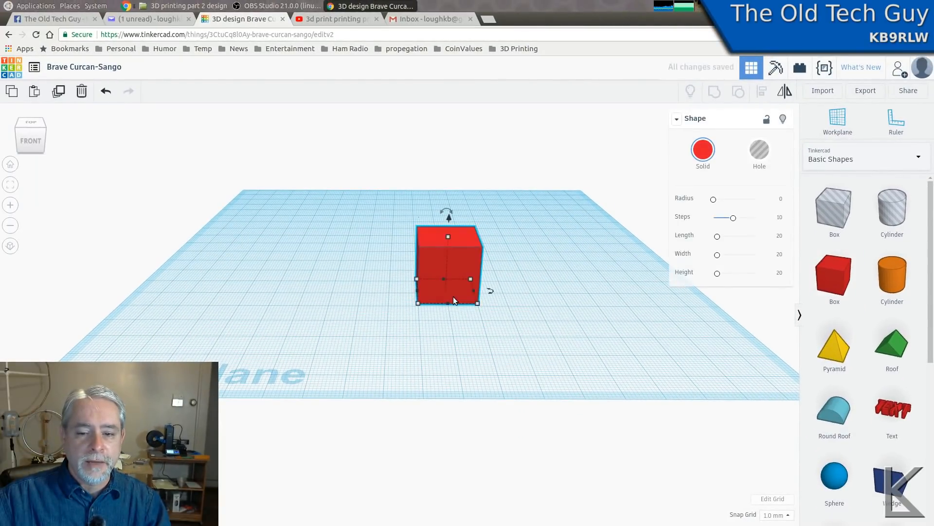
pyautogui.scroll(3, 453, 297)
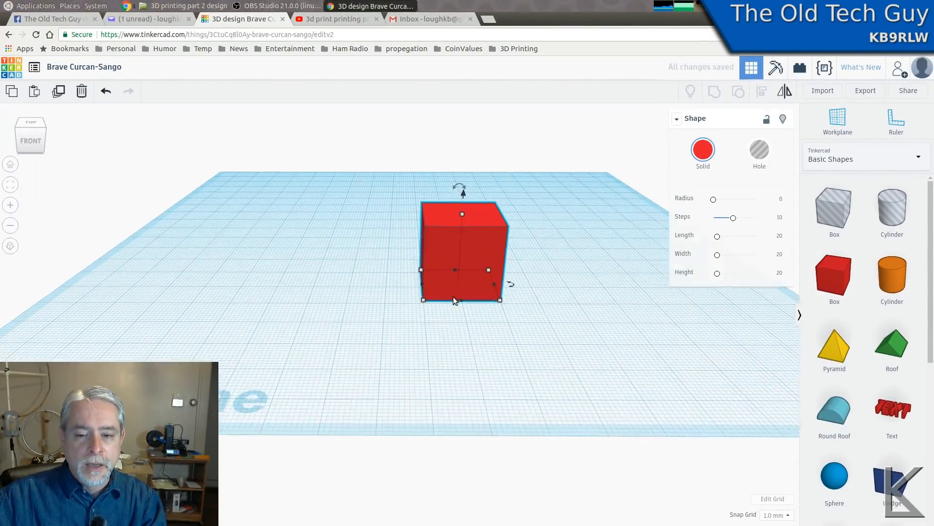
pyautogui.moveTo(508, 302); pyautogui.dragTo(423, 335)
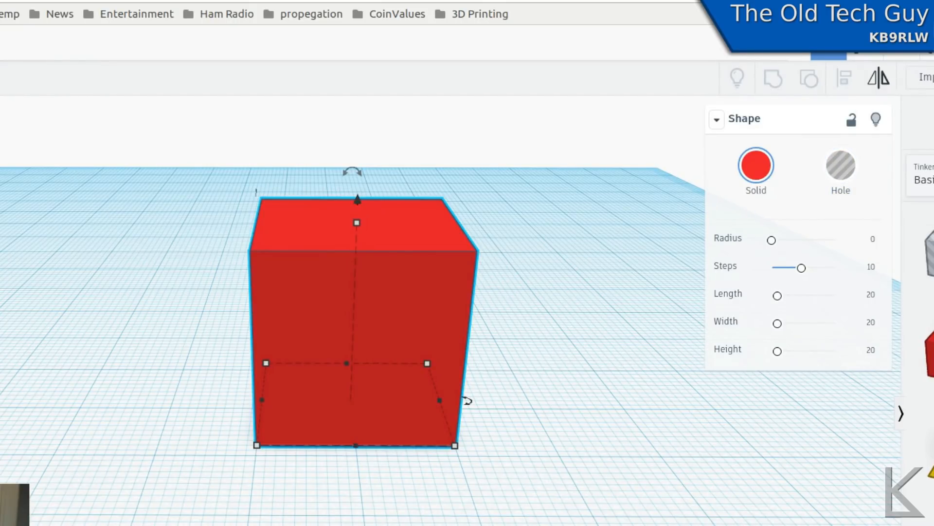
# Add a cylinder, turn it into a hole, and position it in front of the red box
pyautogui.moveTo(930, 429); pyautogui.dragTo(116, 486)
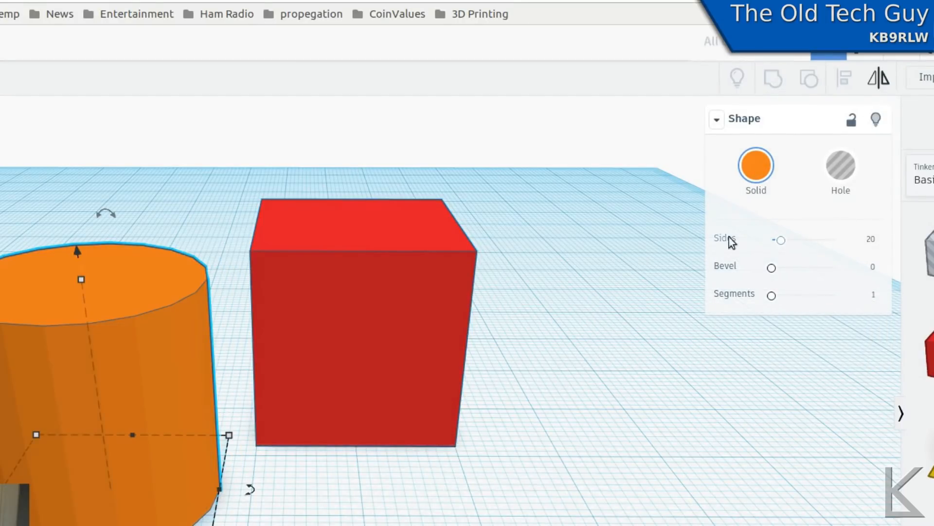
pyautogui.click(839, 177)
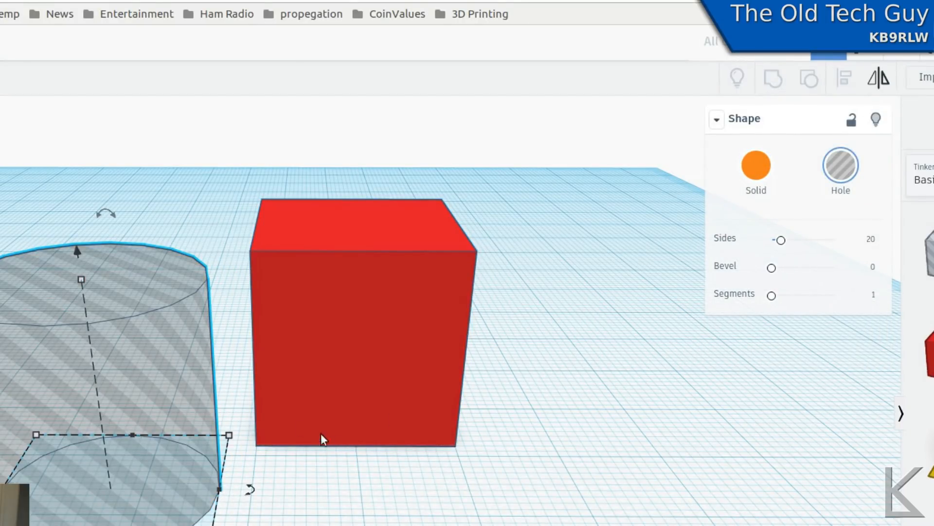
pyautogui.moveTo(129, 379); pyautogui.dragTo(538, 424)
pyautogui.moveTo(545, 233); pyautogui.dragTo(543, 233)
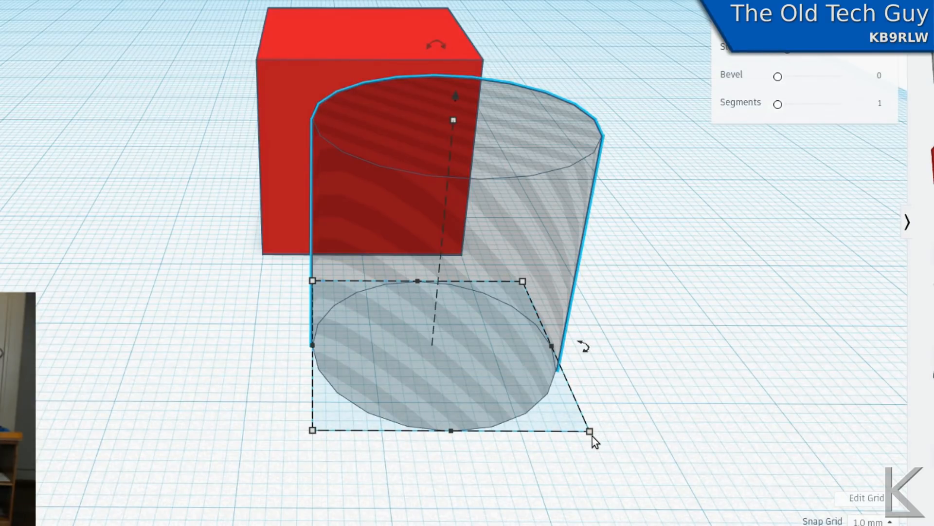
# Set both base dimensions of the cylinder hole to 5 mm
pyautogui.moveTo(590, 432)
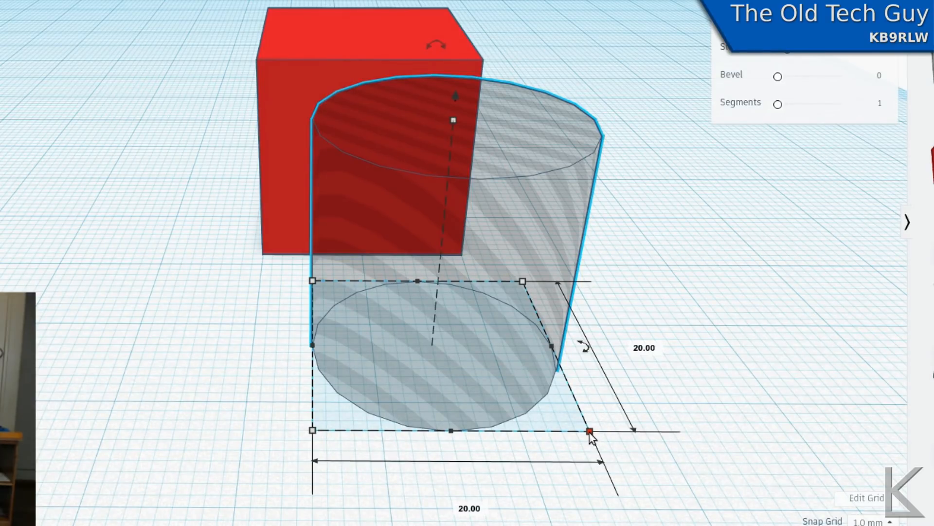
pyautogui.moveTo(455, 121)
pyautogui.click(467, 511)
pyautogui.write('5')
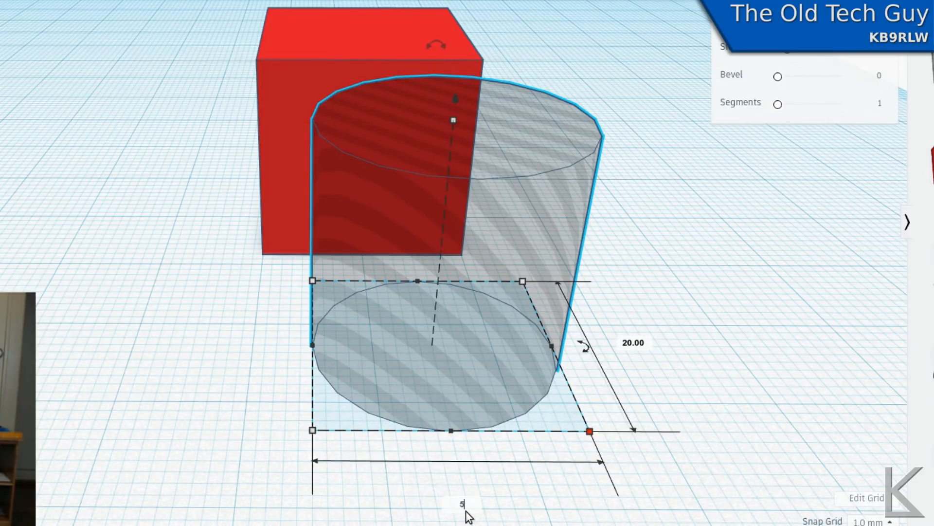
pyautogui.press('Return')
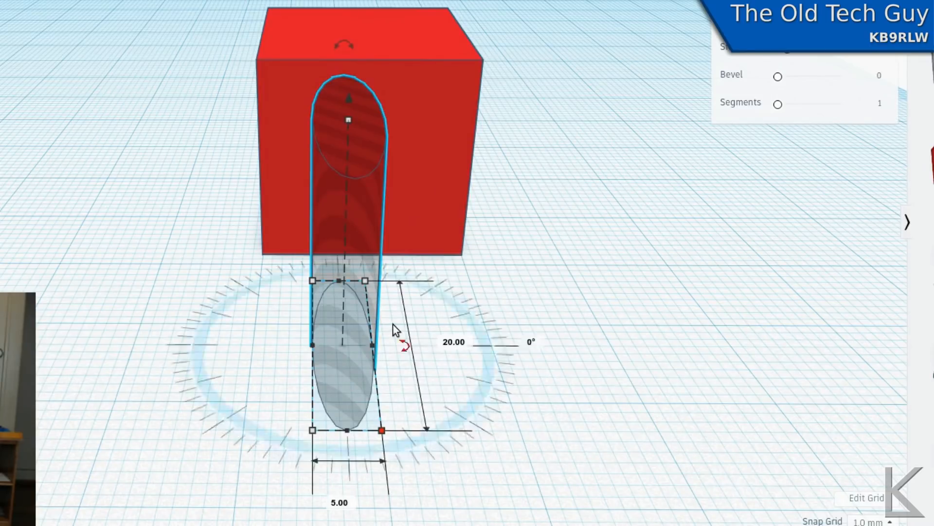
pyautogui.click(454, 343)
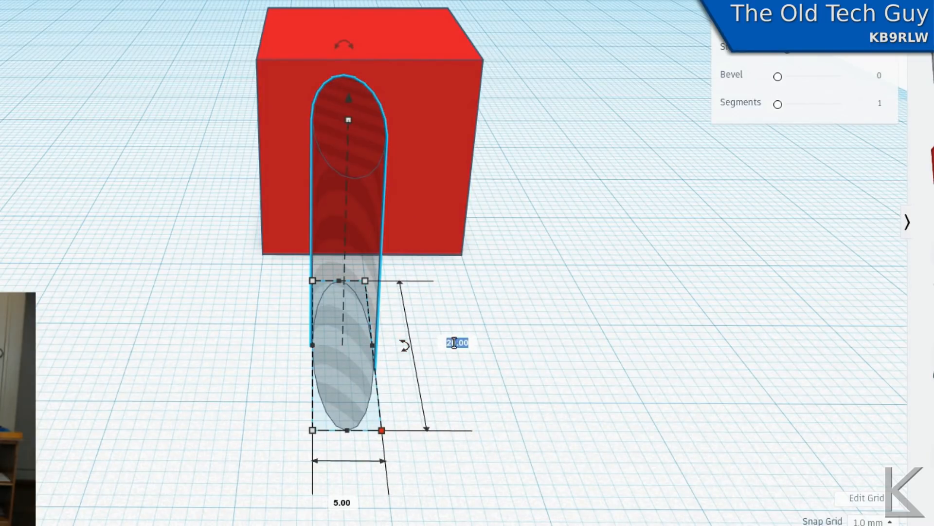
pyautogui.write('5')
pyautogui.press('Return')
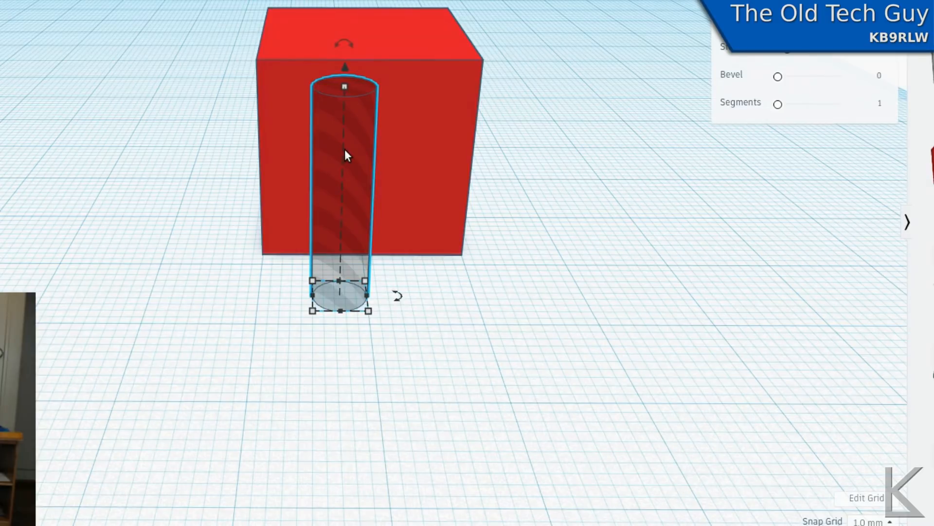
# Move the cylinder hole about 12 mm to the right and 10 mm forward, and rotate it -90° so it lies horizontally
pyautogui.moveTo(346, 151); pyautogui.dragTo(524, 207)
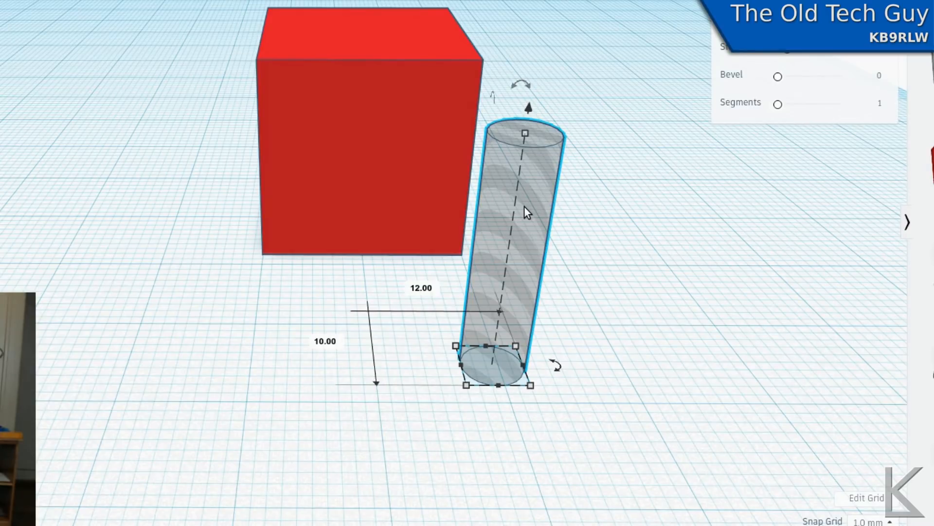
pyautogui.moveTo(522, 87)
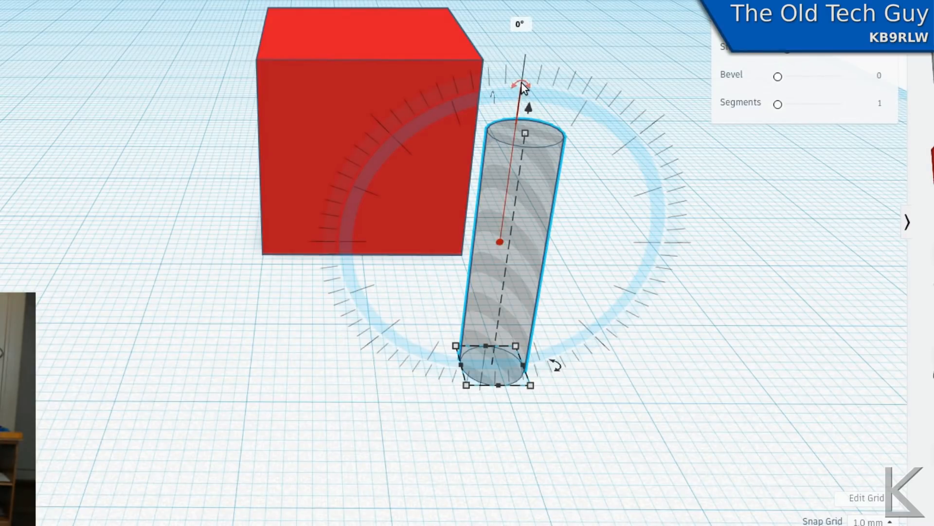
pyautogui.moveTo(522, 86); pyautogui.dragTo(240, 234)
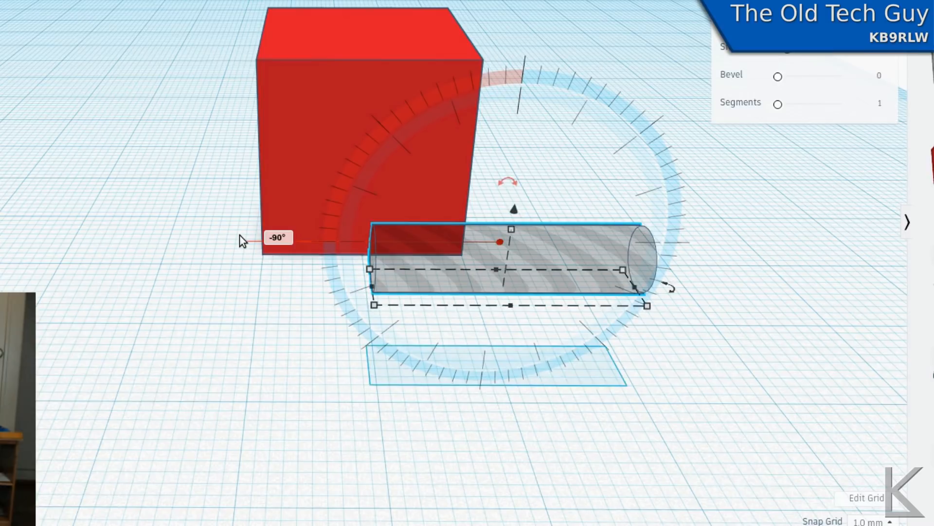
# Move the cylinder hole in line with the red box, lengthen it to 25 mm, and slide it back through the box
pyautogui.moveTo(587, 253); pyautogui.dragTo(421, 196)
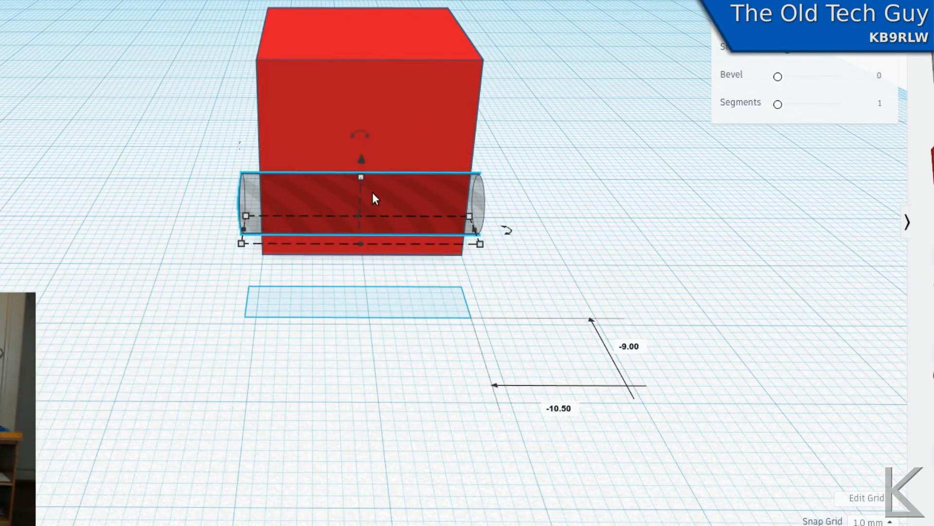
pyautogui.moveTo(481, 242); pyautogui.dragTo(545, 241)
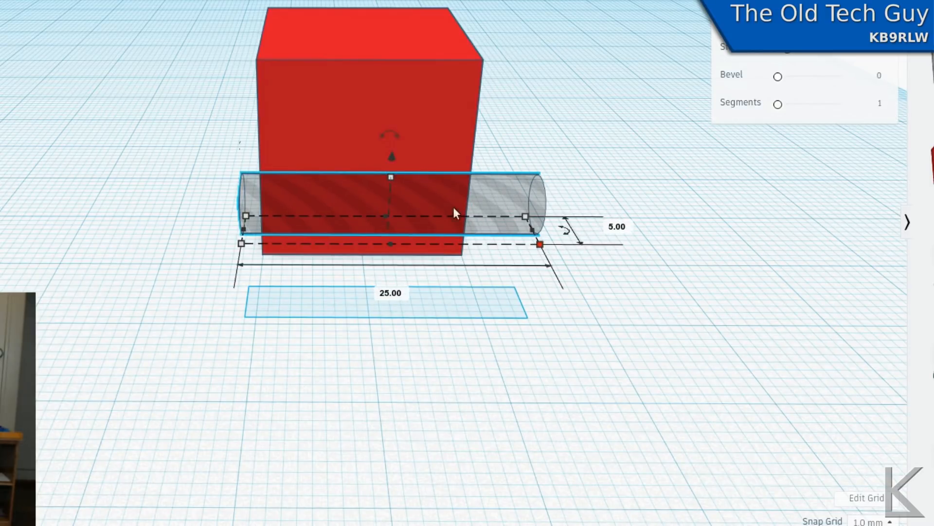
pyautogui.moveTo(434, 193); pyautogui.dragTo(410, 126)
pyautogui.moveTo(576, 195); pyautogui.dragTo(556, 192, button='right')
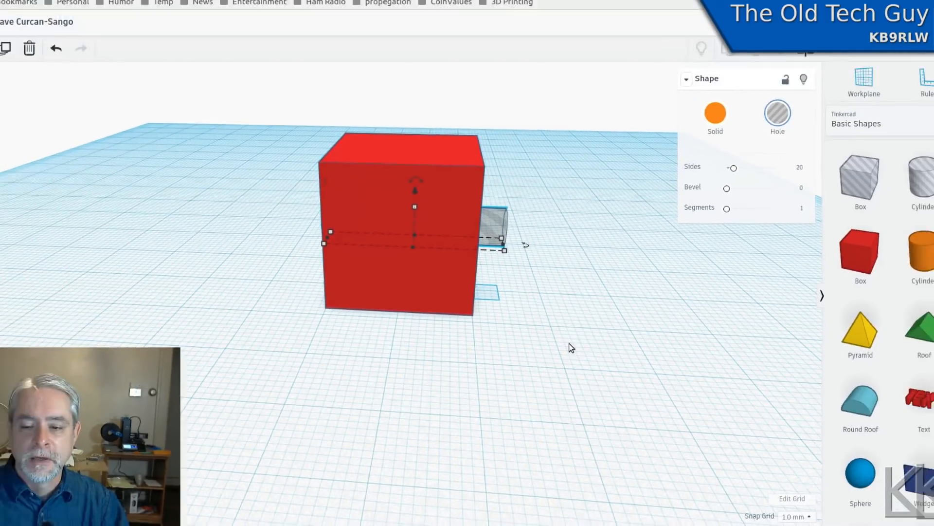
# Select both the red box and the cylinder hole and group them to cut the hole through the box
pyautogui.moveTo(565, 289); pyautogui.dragTo(442, 229)
pyautogui.moveTo(489, 319); pyautogui.dragTo(296, 137)
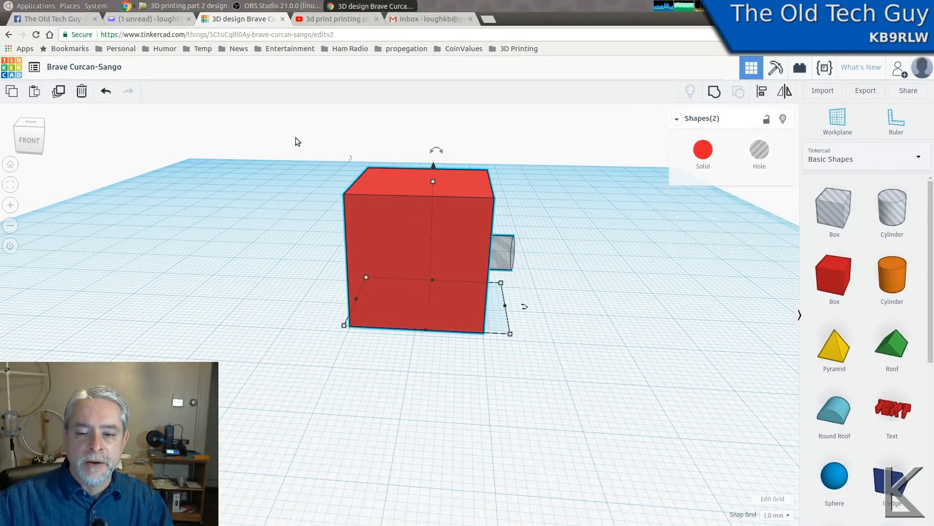
pyautogui.click(716, 92)
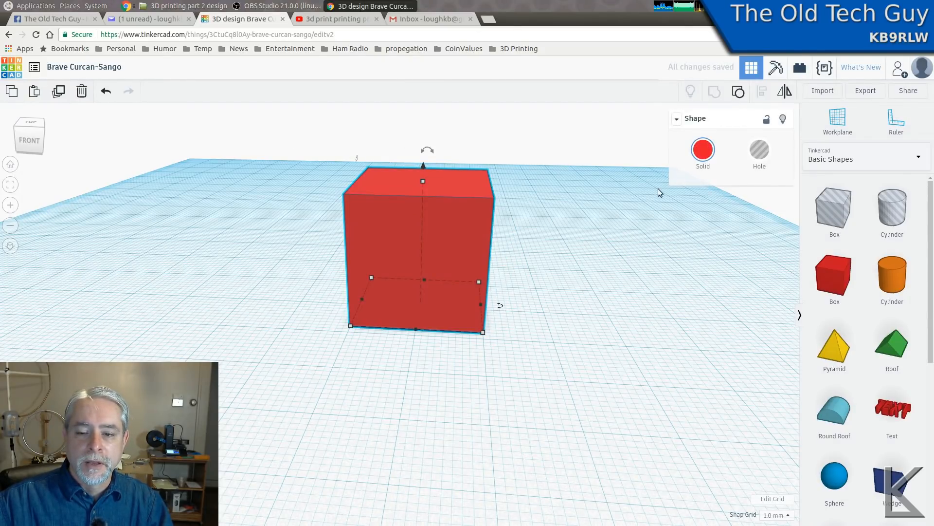
pyautogui.moveTo(609, 240); pyautogui.dragTo(599, 222, button='right')
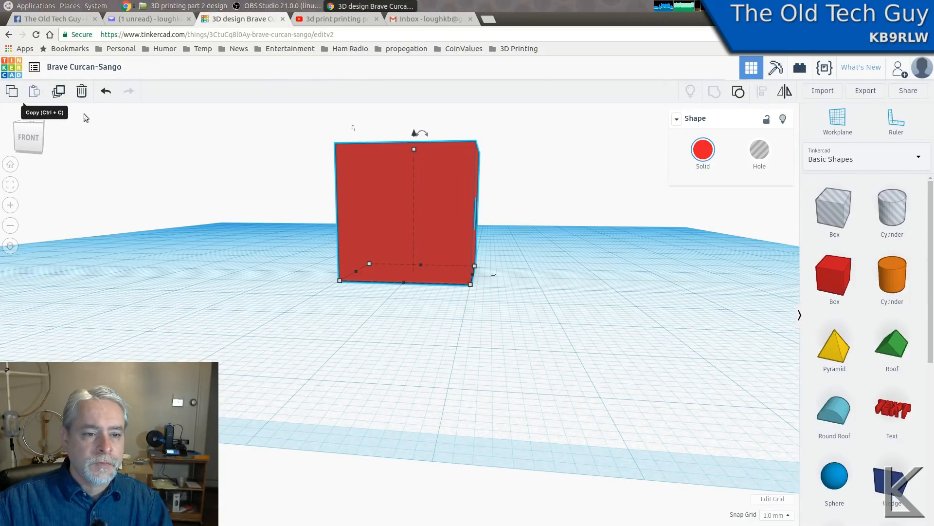
# Undo the grouping and delete the cylinder hole, keeping only the red box
pyautogui.click(106, 97)
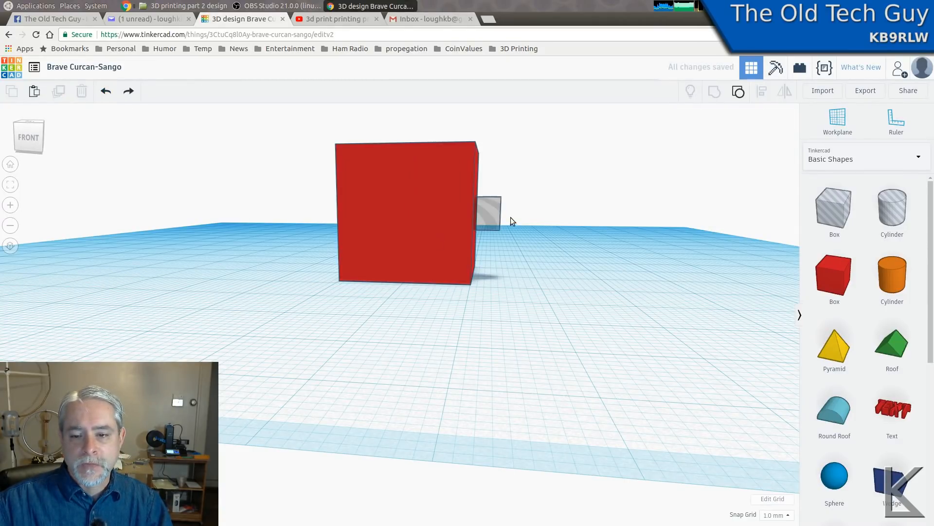
pyautogui.click(491, 211)
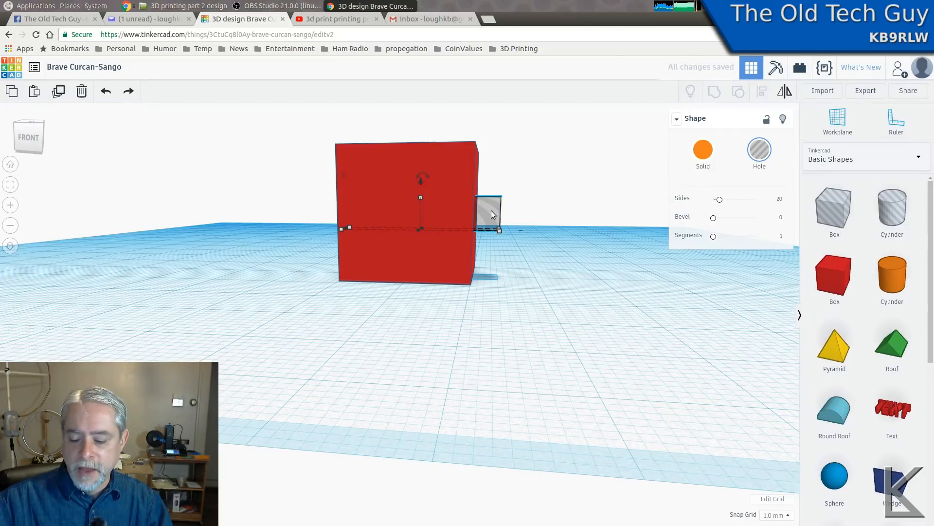
pyautogui.press('Delete')
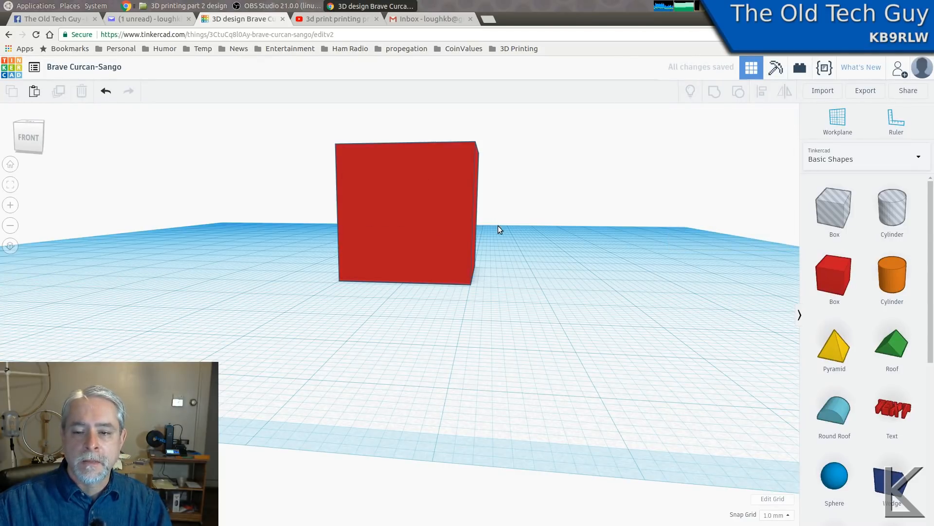
pyautogui.moveTo(498, 226); pyautogui.dragTo(527, 256, button='right')
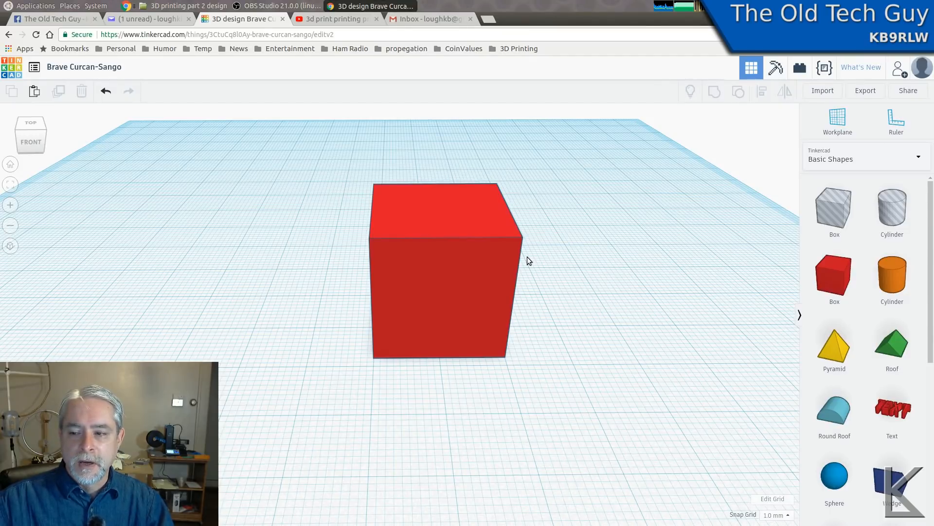
# Round the red box's edges by setting its radius to 1
pyautogui.click(479, 266)
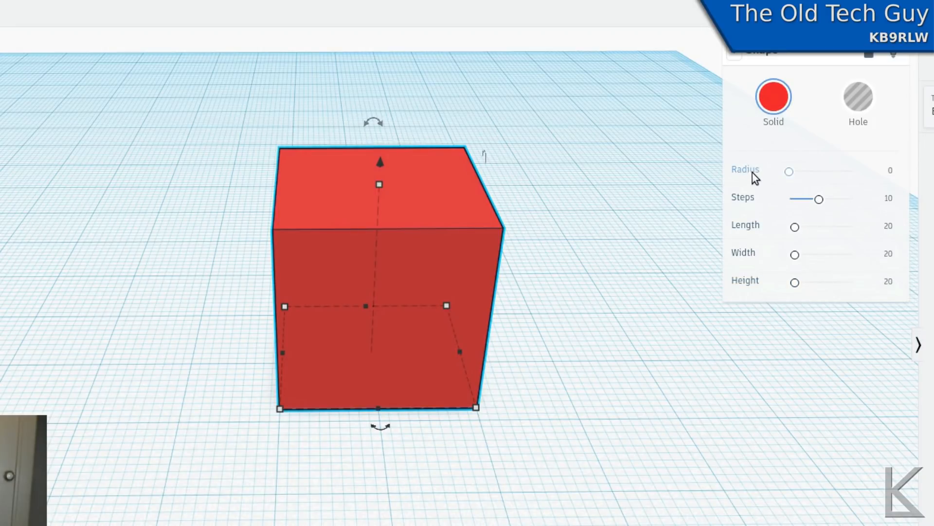
pyautogui.moveTo(789, 171); pyautogui.dragTo(795, 174)
pyautogui.moveTo(612, 238)
pyautogui.mouseDown(button='right')
pyautogui.moveTo(516, 258)
pyautogui.moveTo(509, 243)
pyautogui.moveTo(545, 212)
pyautogui.moveTo(597, 229)
pyautogui.mouseUp(button='right')
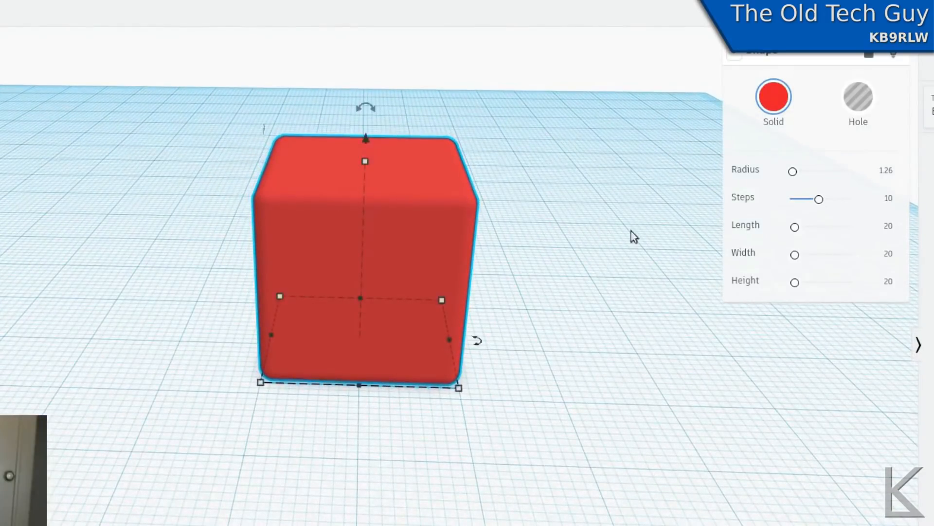
pyautogui.moveTo(793, 173); pyautogui.dragTo(789, 175)
pyautogui.click(883, 168)
pyautogui.write('1')
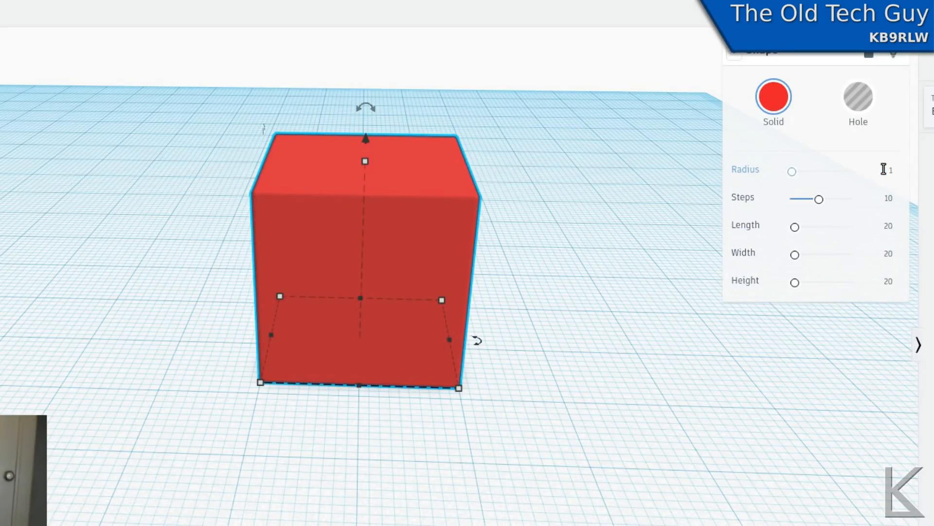
pyautogui.press('Return')
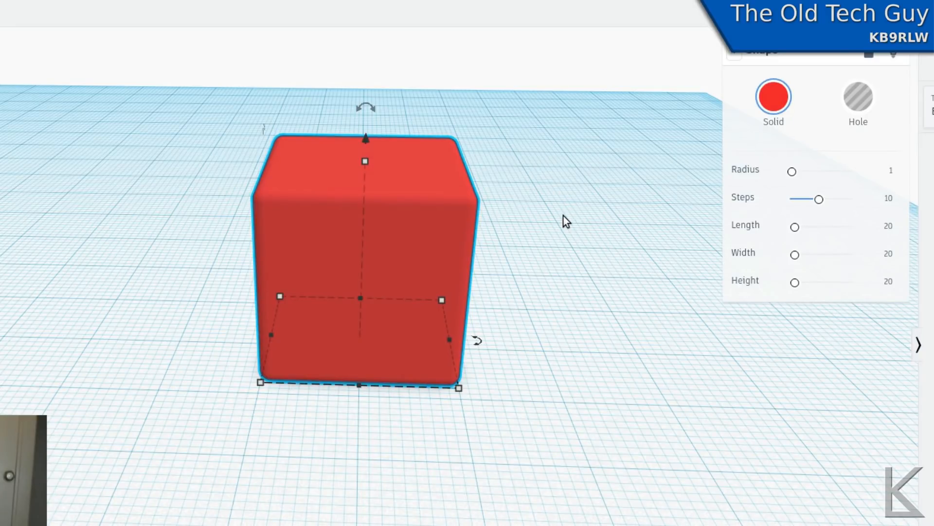
# Flatten the rounded box into a thin plate and set its left-to-right dimension to 14 mm
pyautogui.moveTo(460, 390)
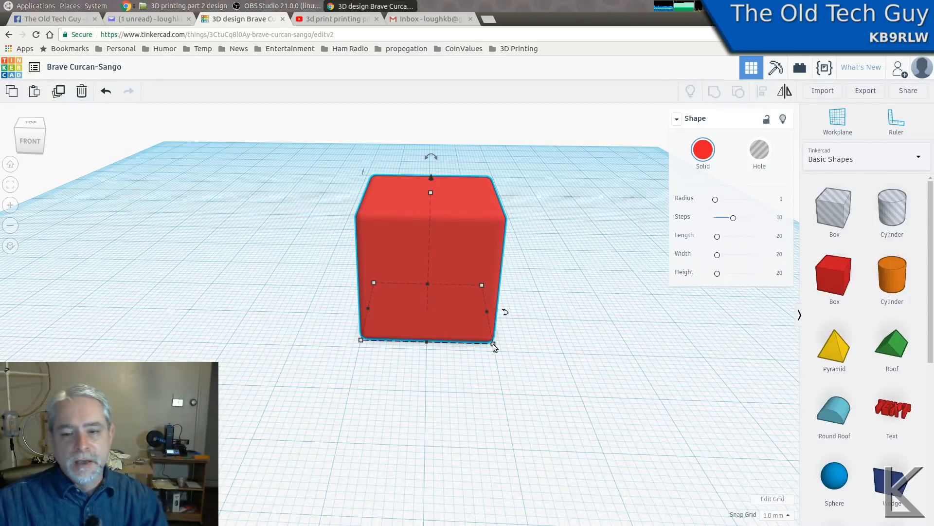
pyautogui.moveTo(431, 192); pyautogui.dragTo(422, 298)
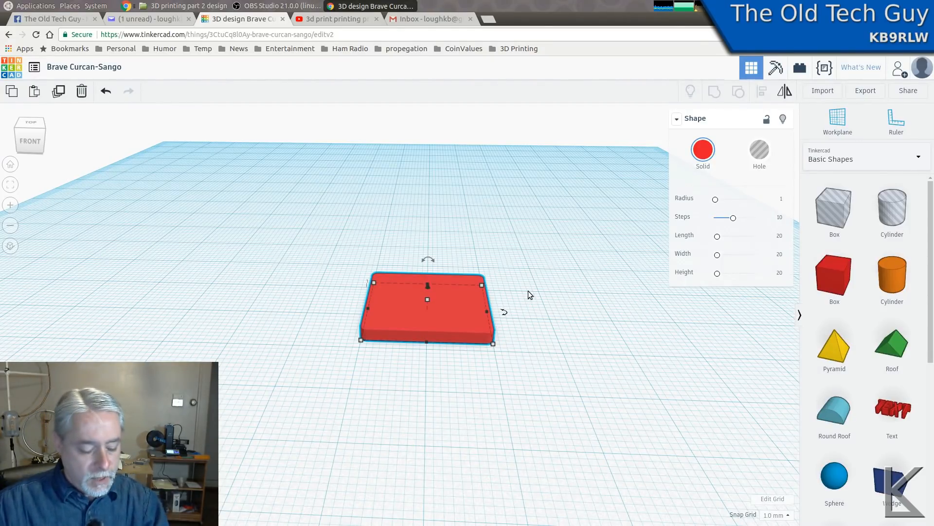
pyautogui.moveTo(493, 343)
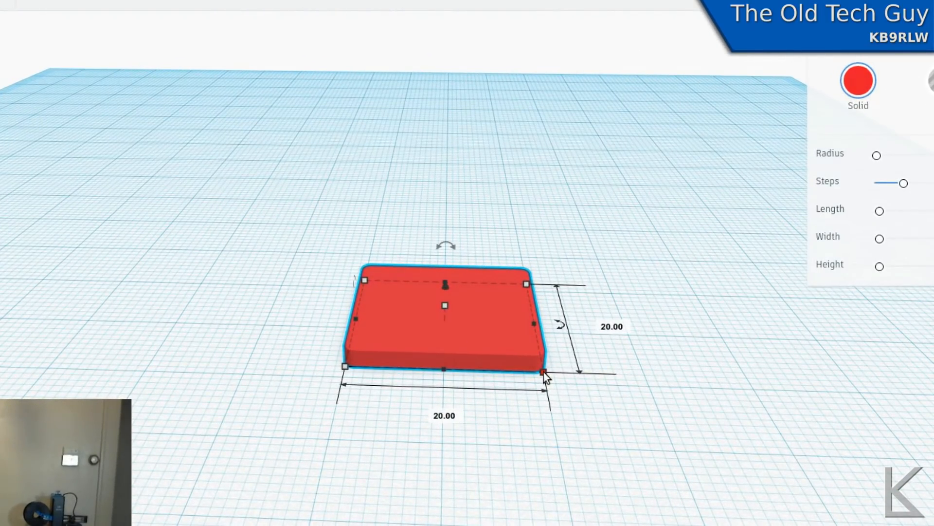
pyautogui.click(445, 416)
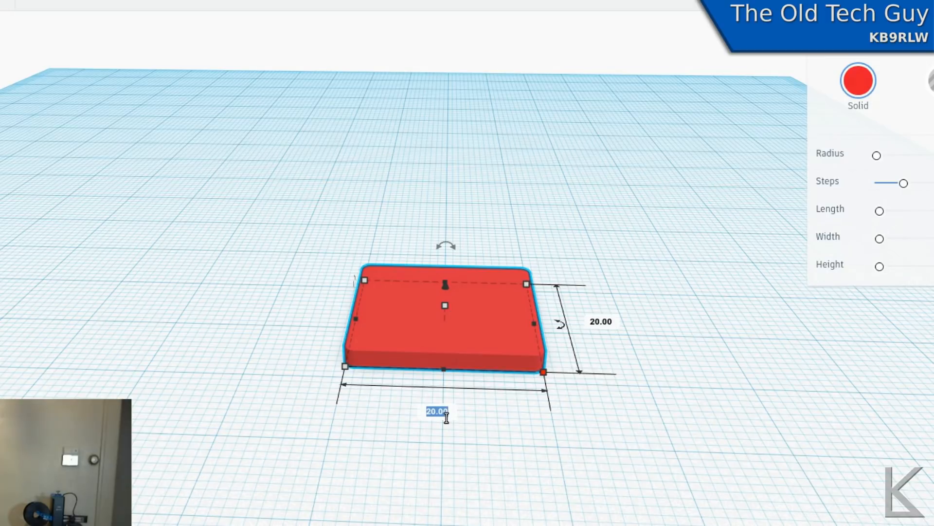
pyautogui.write('14')
pyautogui.press('Return')
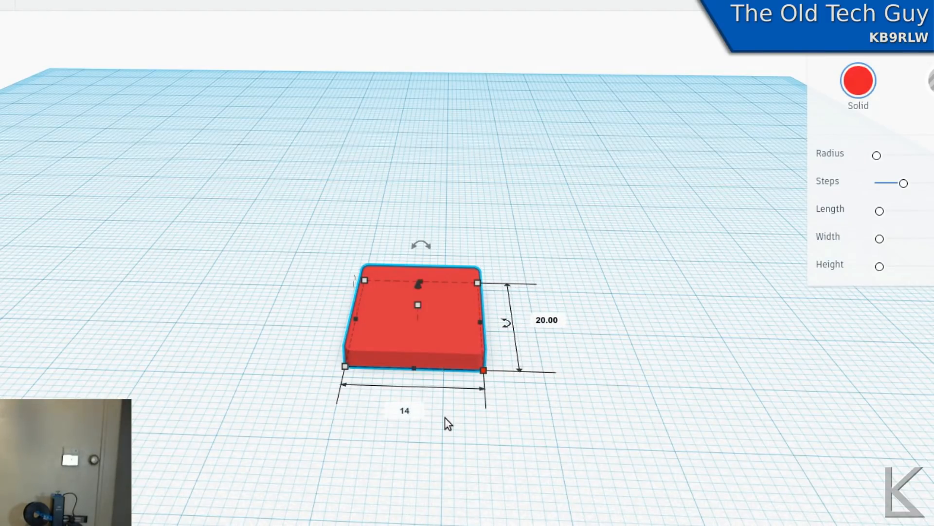
pyautogui.press('Return')
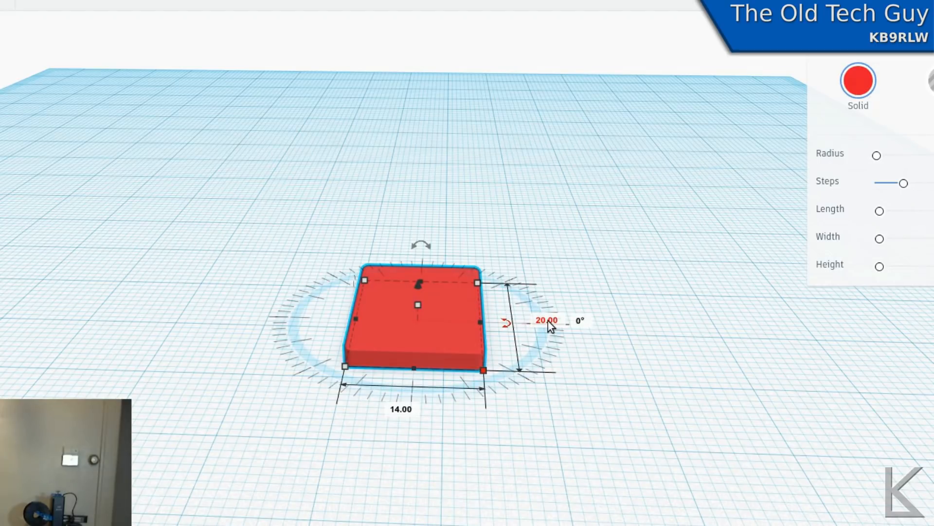
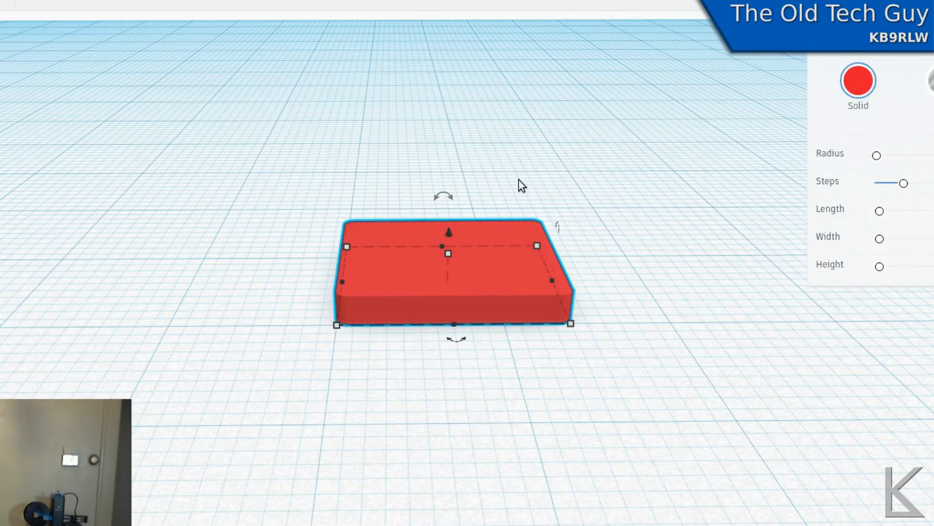
# Rotate the duplicate plate 90° to stand upright and move it 9 mm left and 2 mm back, beside the flat plate
pyautogui.moveTo(442, 195)
pyautogui.moveTo(442, 193); pyautogui.dragTo(280, 227)
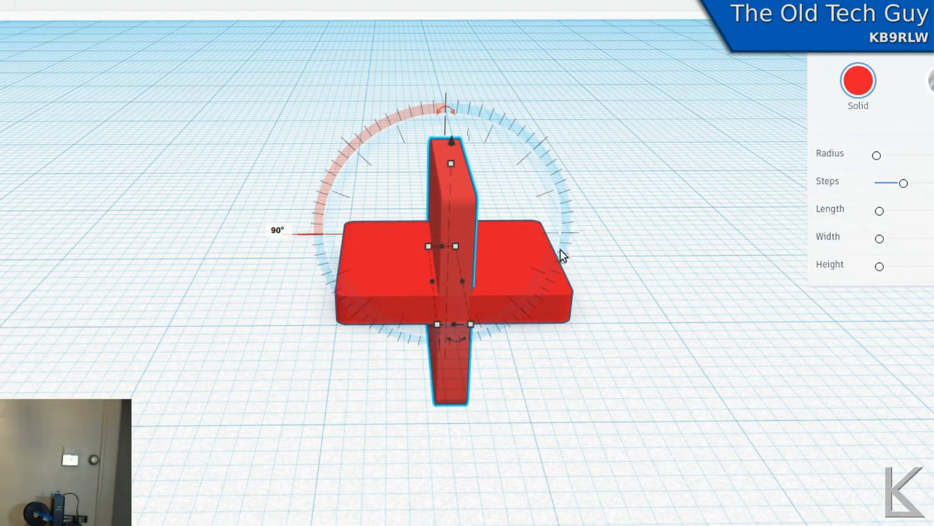
pyautogui.moveTo(468, 215); pyautogui.dragTo(312, 206)
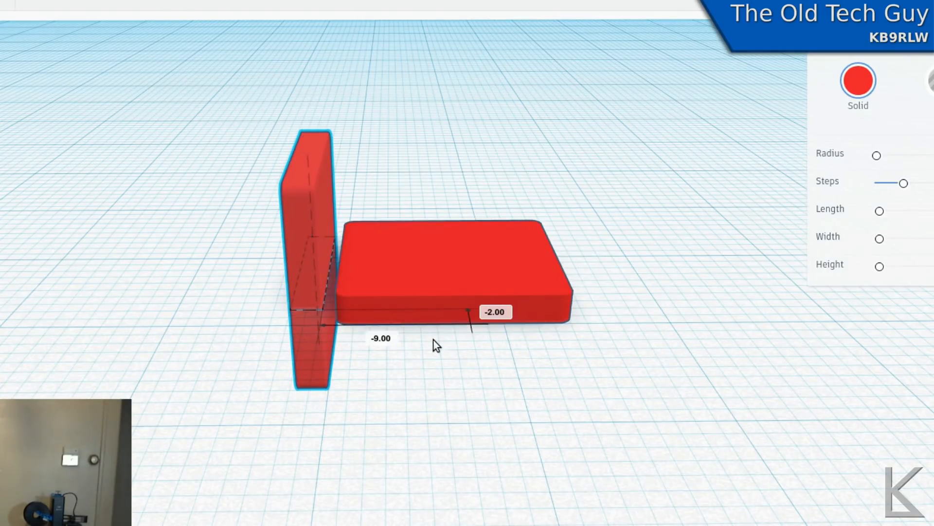
# Raise the upright plate until its base rests on the workplane
pyautogui.moveTo(434, 338); pyautogui.dragTo(446, 304, button='right')
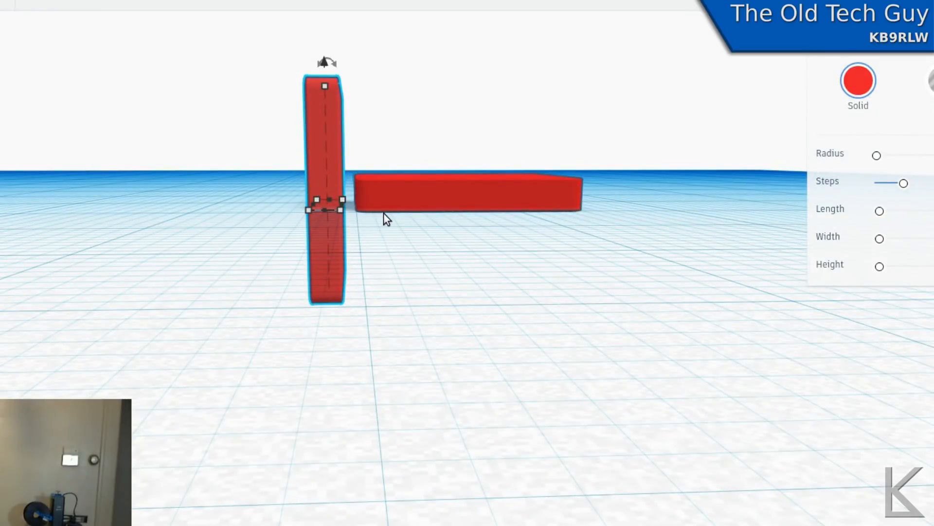
pyautogui.click(325, 60)
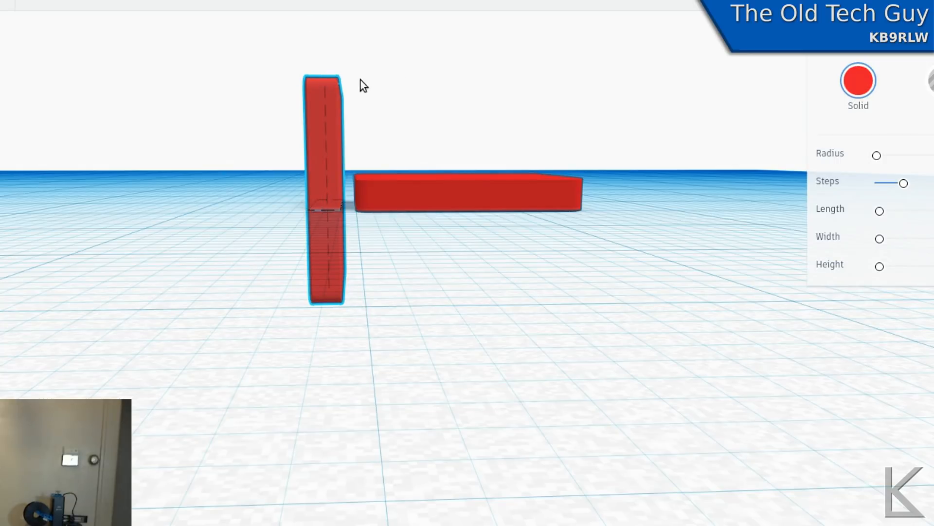
pyautogui.moveTo(360, 79); pyautogui.dragTo(426, 140, button='right')
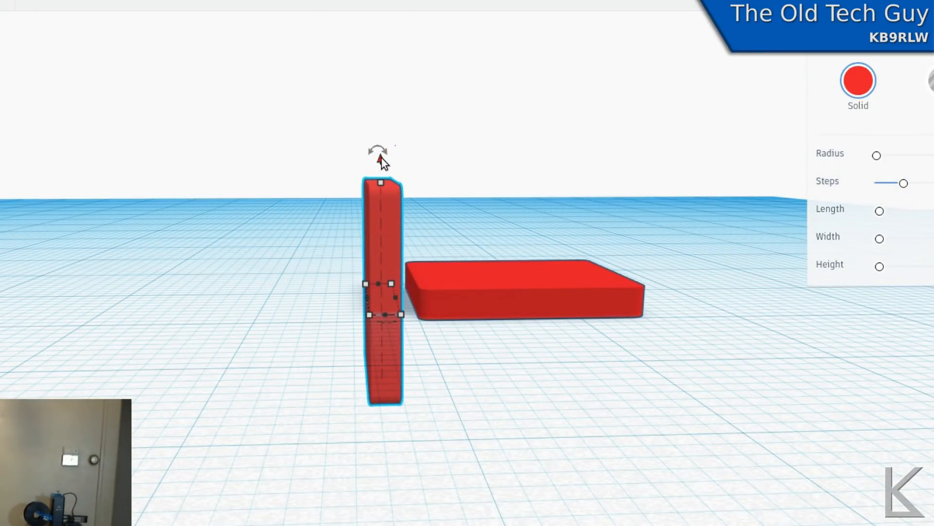
pyautogui.moveTo(380, 161); pyautogui.dragTo(380, 127)
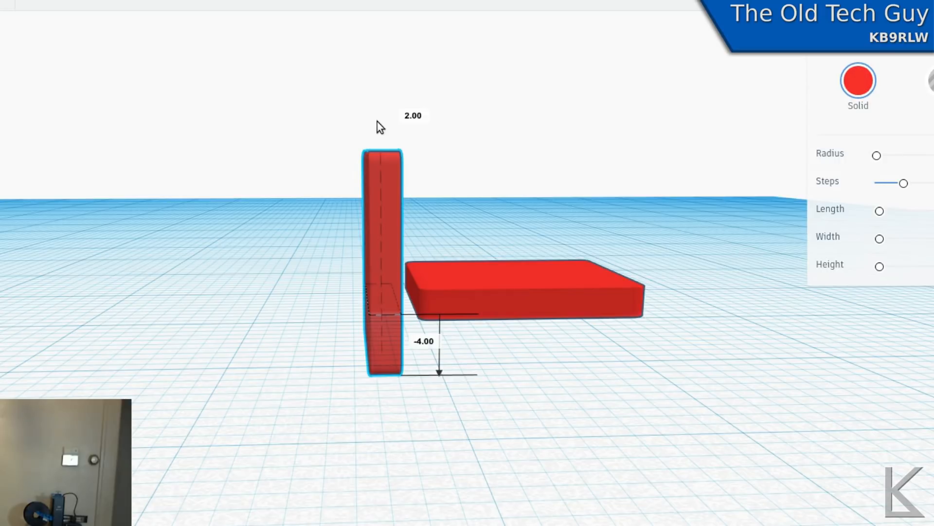
pyautogui.moveTo(378, 122); pyautogui.dragTo(378, 117)
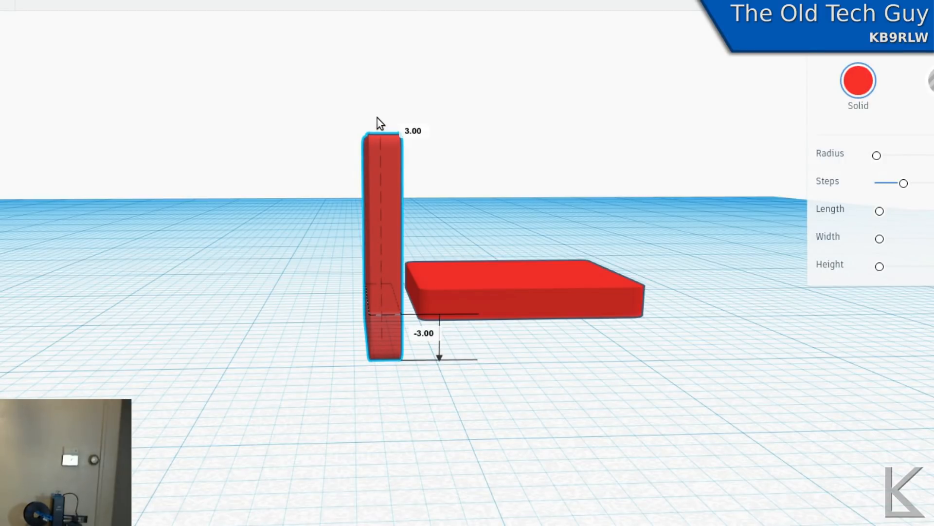
pyautogui.moveTo(377, 117); pyautogui.dragTo(376, 70)
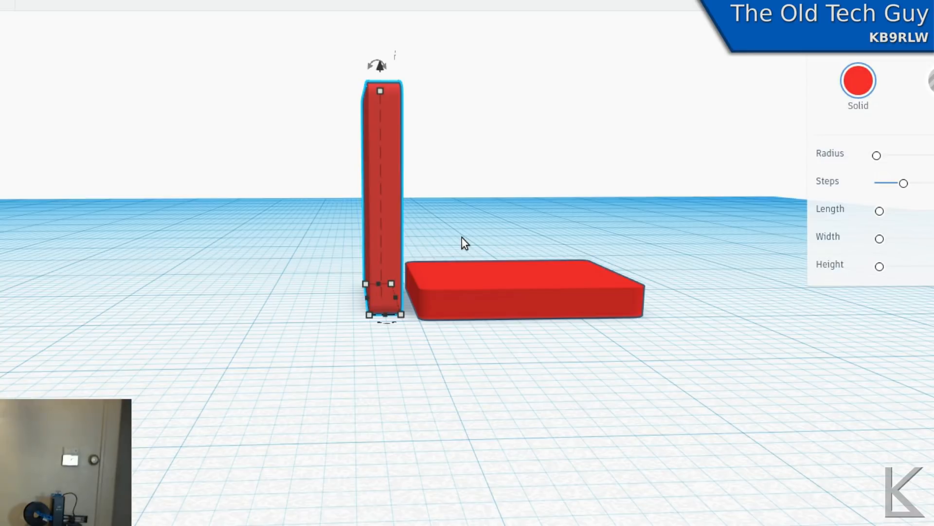
# Keep the snap grid at 1.0 mm and nudge the upright plate 2 mm along its length to align it with the flat plate's end
pyautogui.moveTo(463, 237); pyautogui.dragTo(435, 398, button='right')
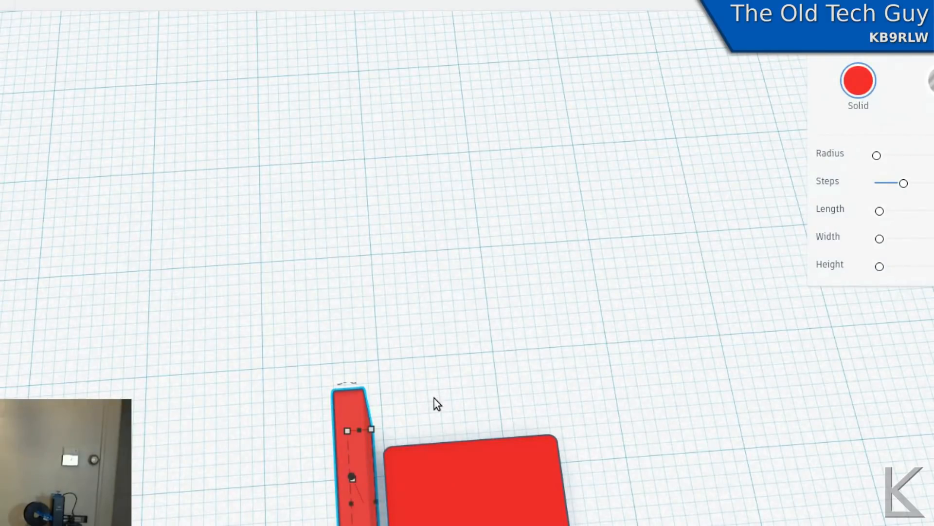
pyautogui.press('f')
pyautogui.moveTo(536, 248); pyautogui.dragTo(292, 286, button='right')
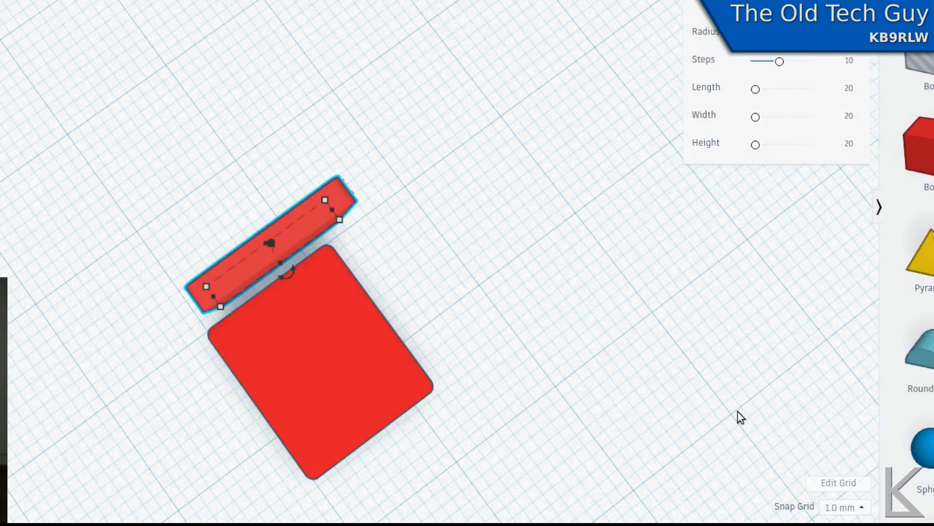
pyautogui.click(855, 509)
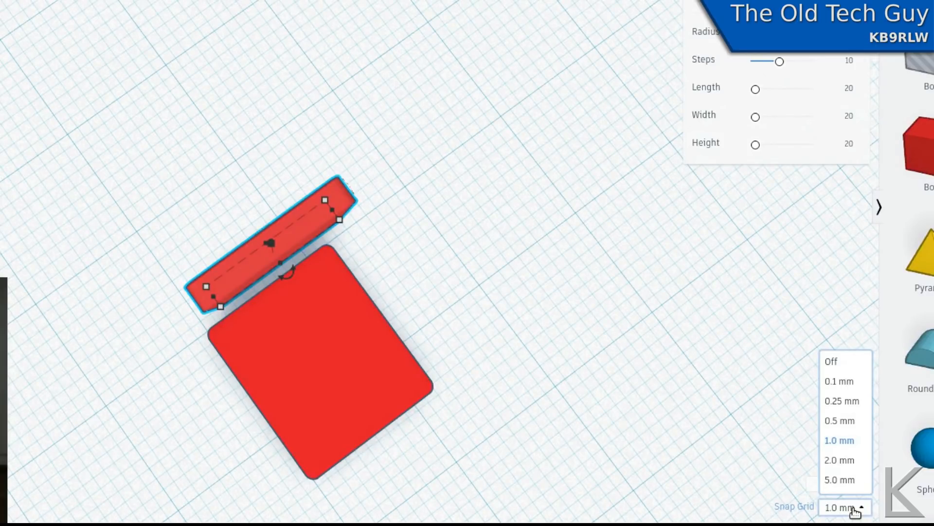
pyautogui.click(855, 510)
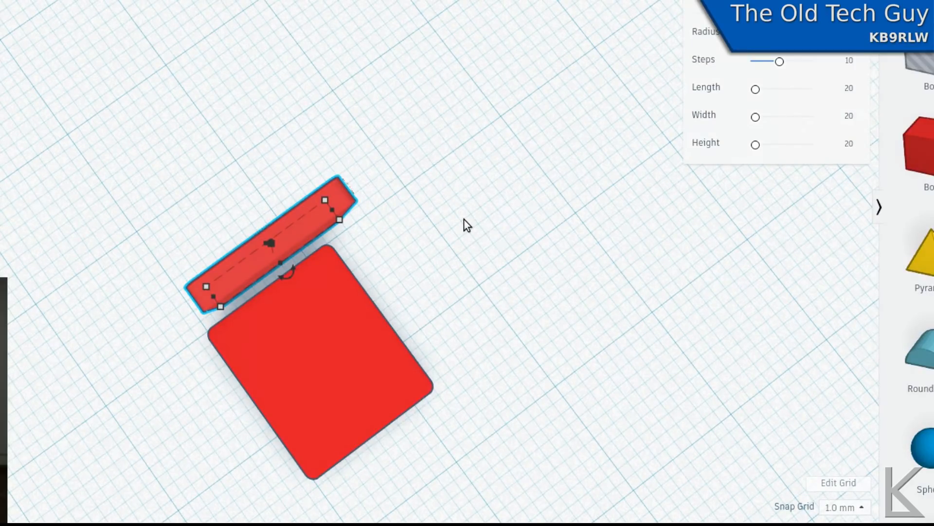
pyautogui.press('Left')
pyautogui.press('Left')
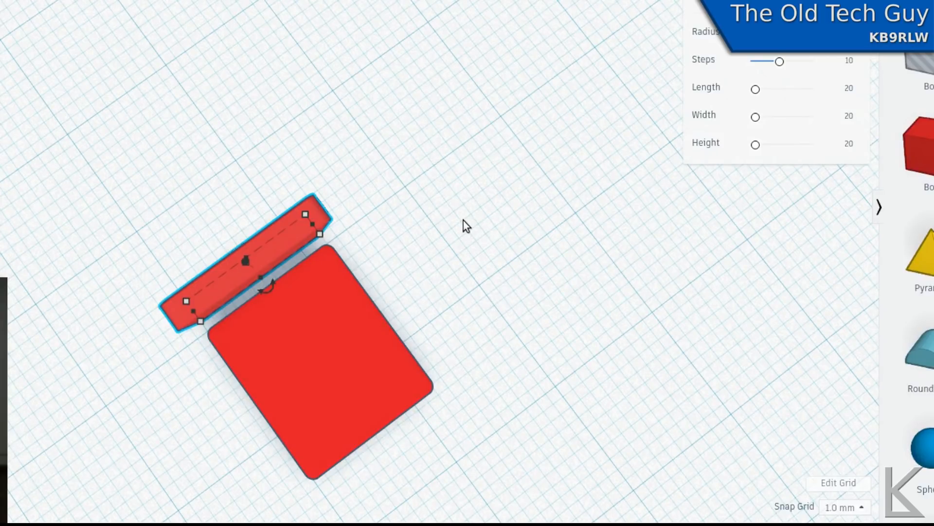
pyautogui.moveTo(437, 250); pyautogui.dragTo(505, 149, button='middle')
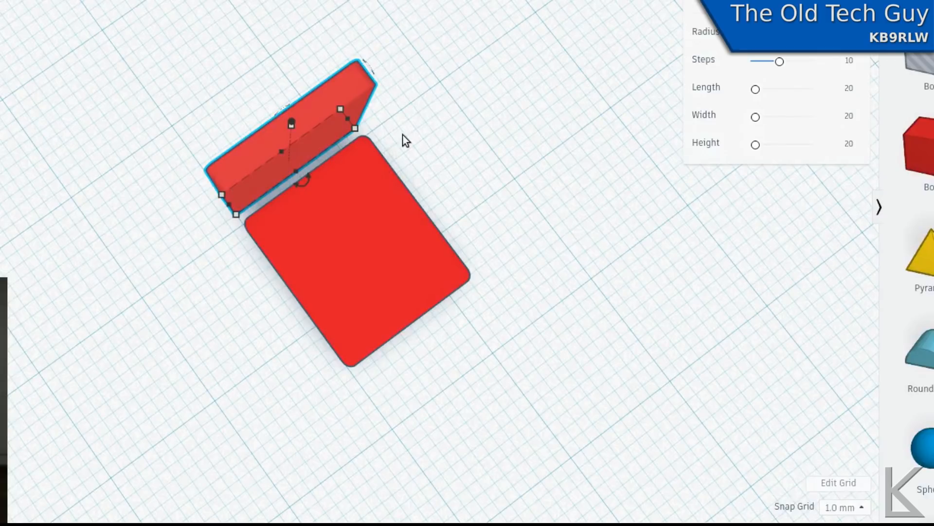
# Nudge the upright plate out of line along its length, and centre both plates on each other with Align
pyautogui.press('Right')
pyautogui.press('Right')
pyautogui.press('Right')
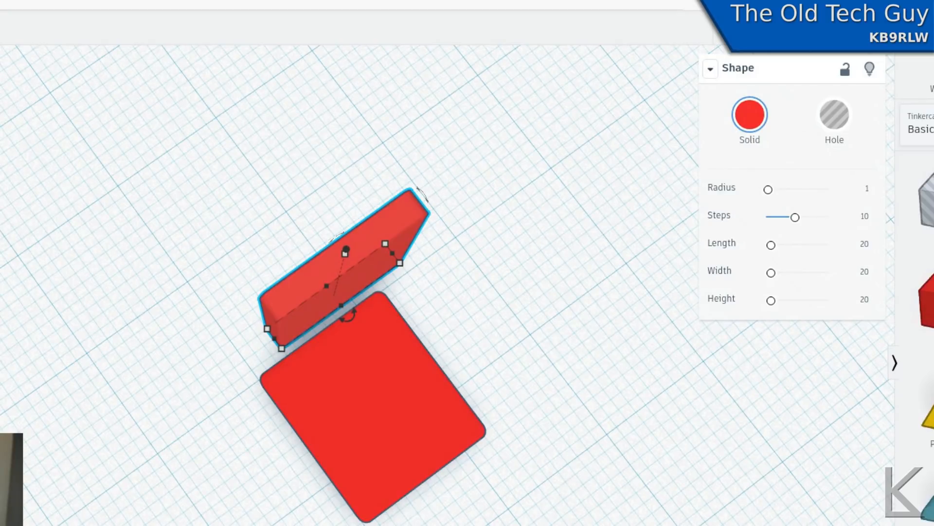
pyautogui.moveTo(317, 524); pyautogui.dragTo(517, 169)
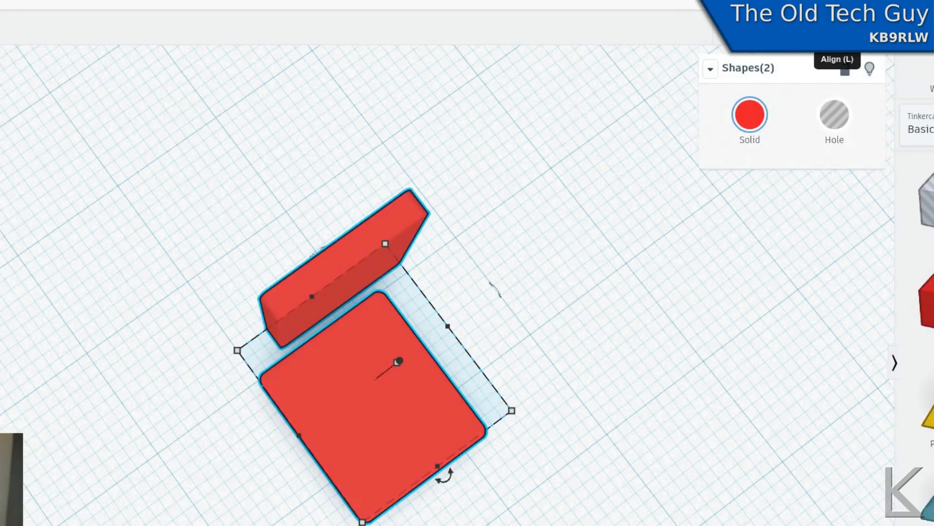
pyautogui.click(837, 37)
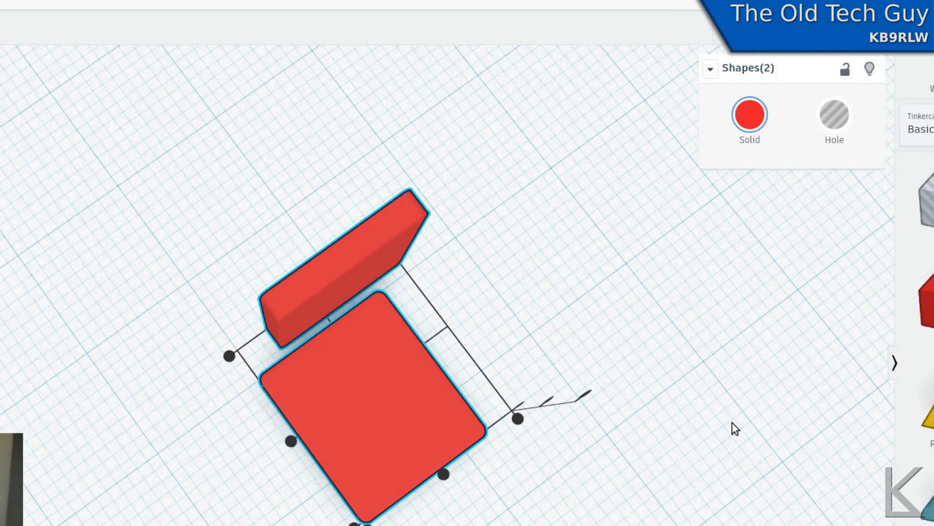
pyautogui.click(444, 475)
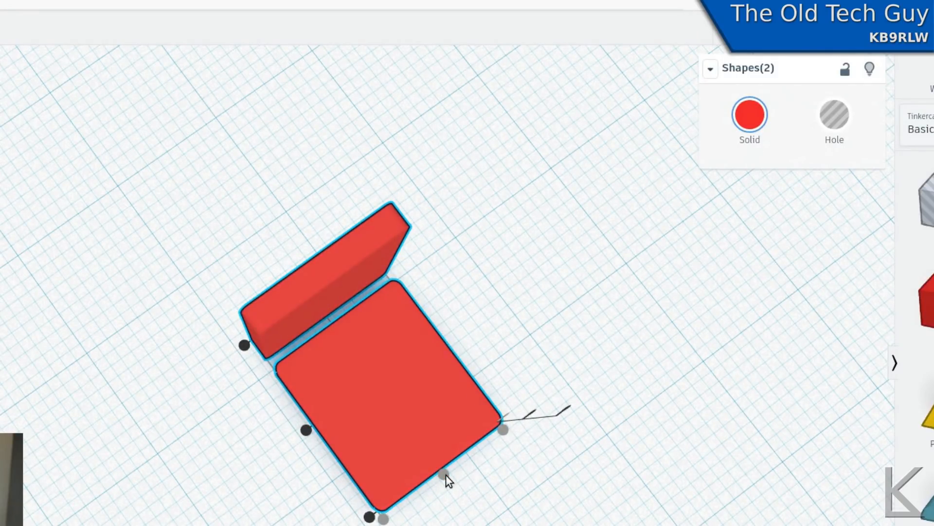
pyautogui.click(577, 296)
# Move the flat plate 2 mm toward the upright plate so its edge overlaps the upright plate's base in an L
pyautogui.moveTo(578, 296)
pyautogui.mouseDown(button='middle')
pyautogui.moveTo(450, 261)
pyautogui.moveTo(600, 294)
pyautogui.moveTo(592, 300)
pyautogui.mouseUp(button='middle')
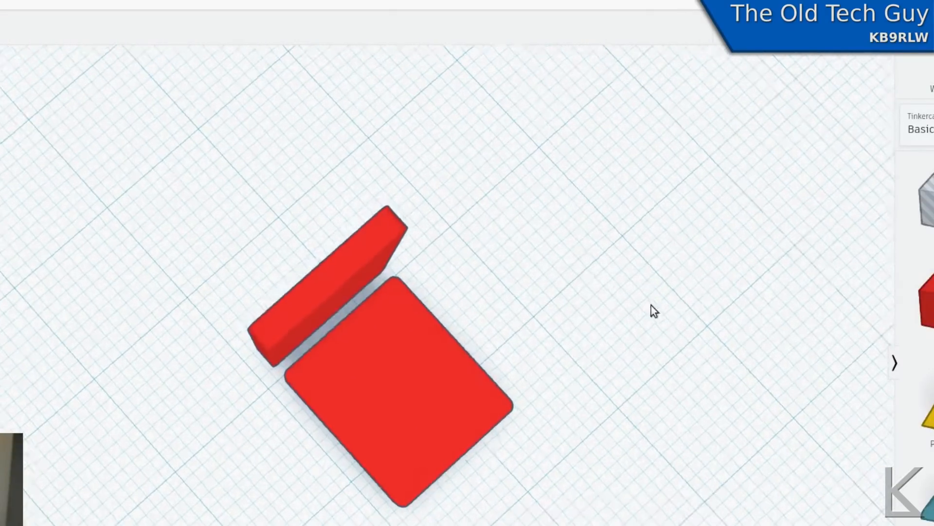
pyautogui.moveTo(651, 305); pyautogui.dragTo(813, 134, button='right')
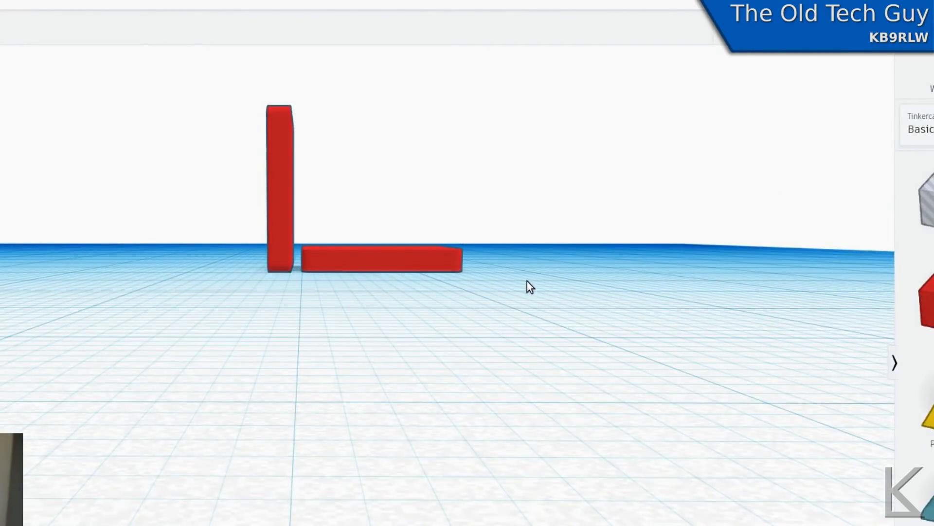
pyautogui.click(436, 265)
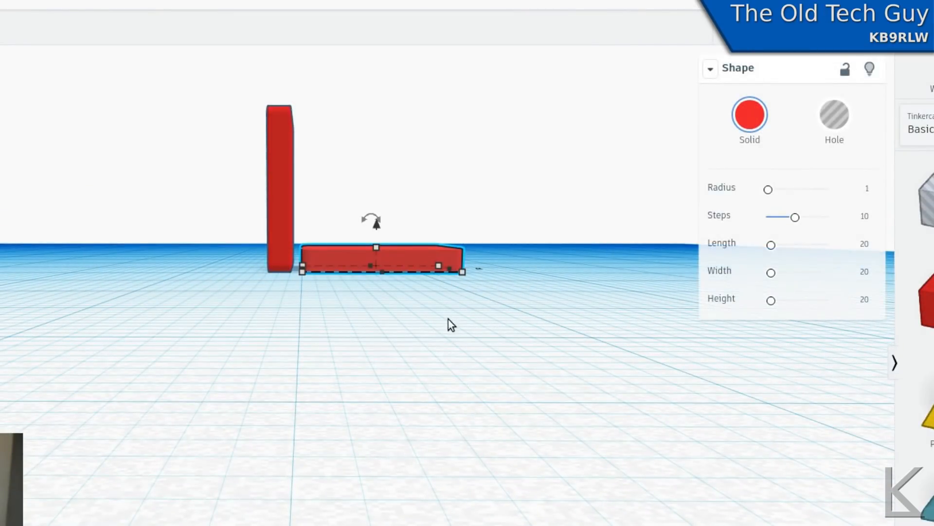
pyautogui.press('Left')
pyautogui.press('Left')
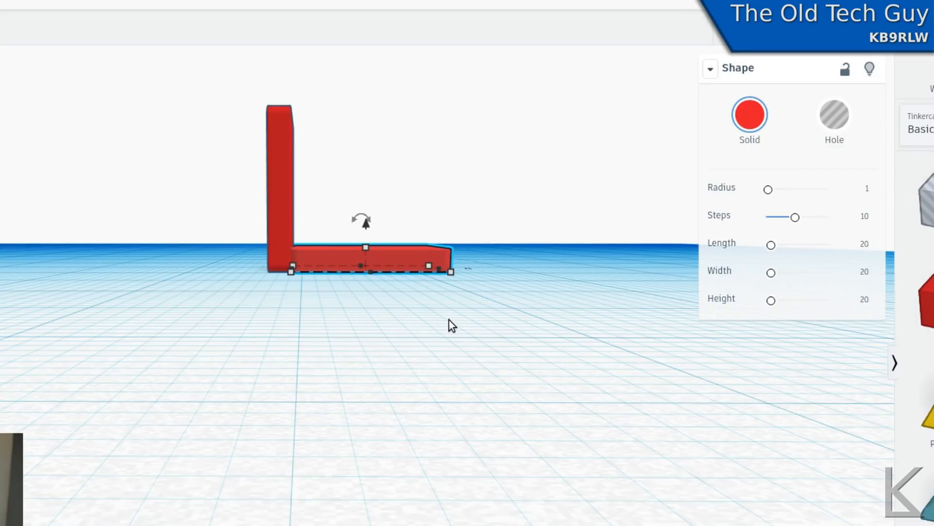
pyautogui.press('Left')
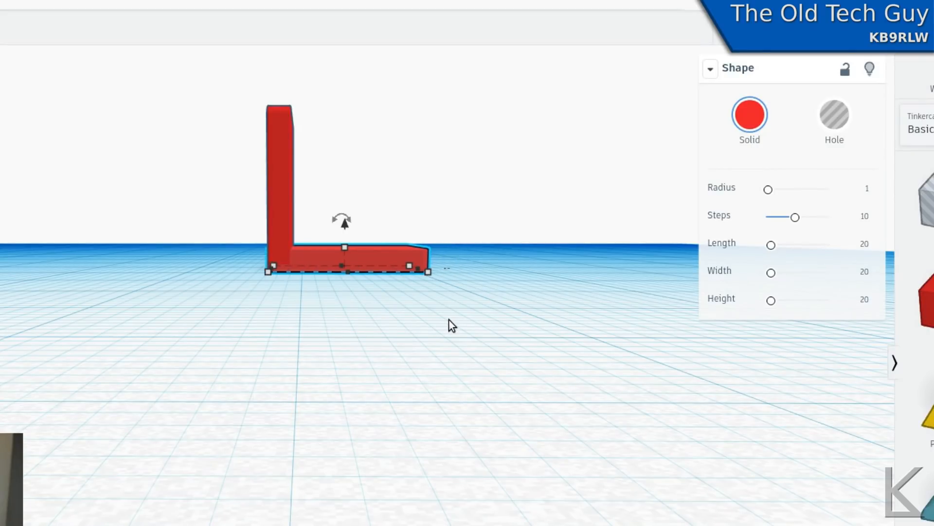
pyautogui.press('Right')
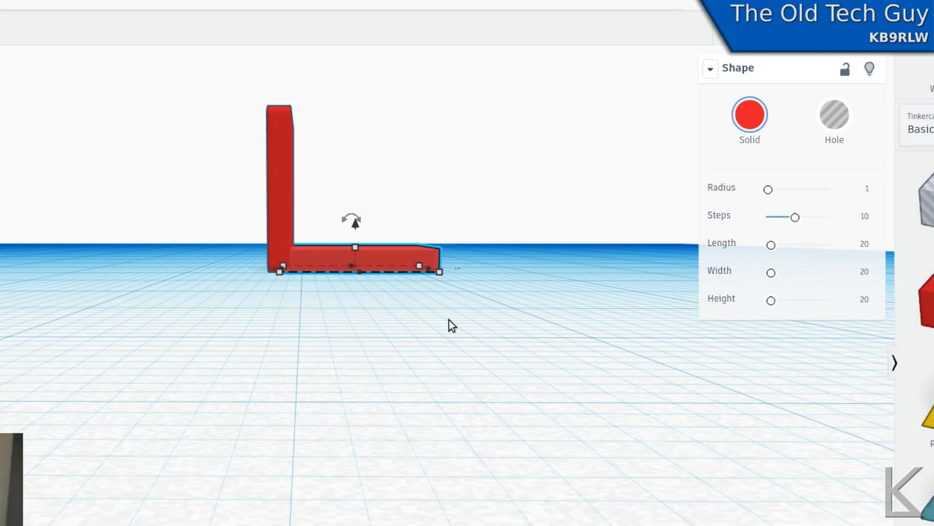
pyautogui.click(277, 319)
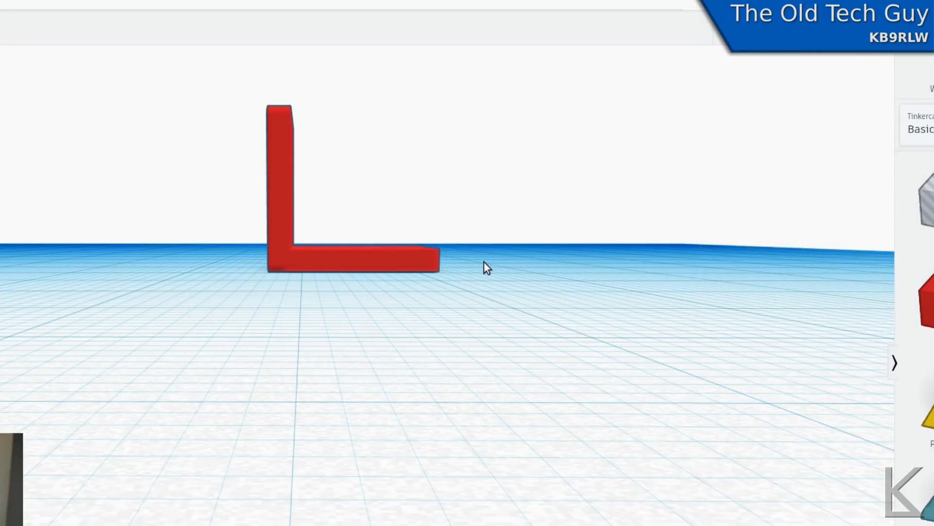
# Group the two overlapping plates into a single L-shaped part and move it slightly as one piece
pyautogui.moveTo(485, 262); pyautogui.dragTo(467, 403, button='right')
pyautogui.click(442, 415)
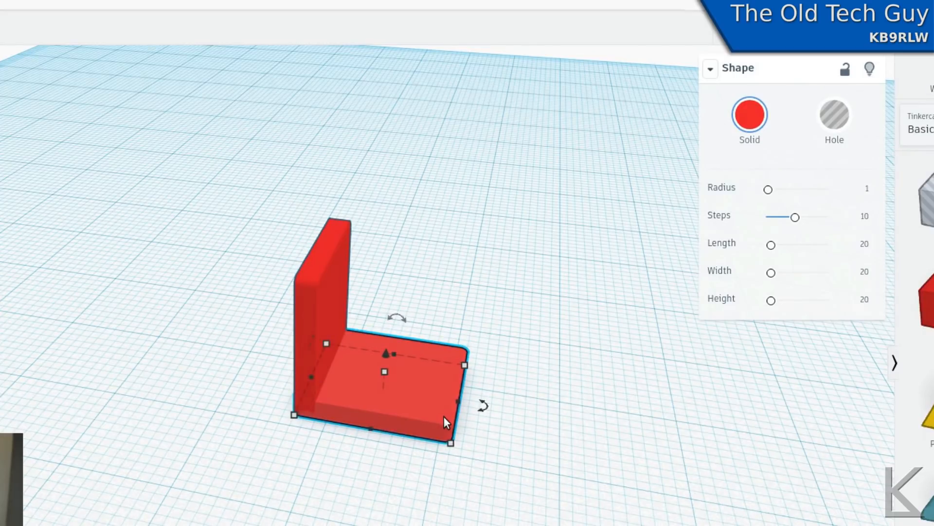
pyautogui.click(511, 399)
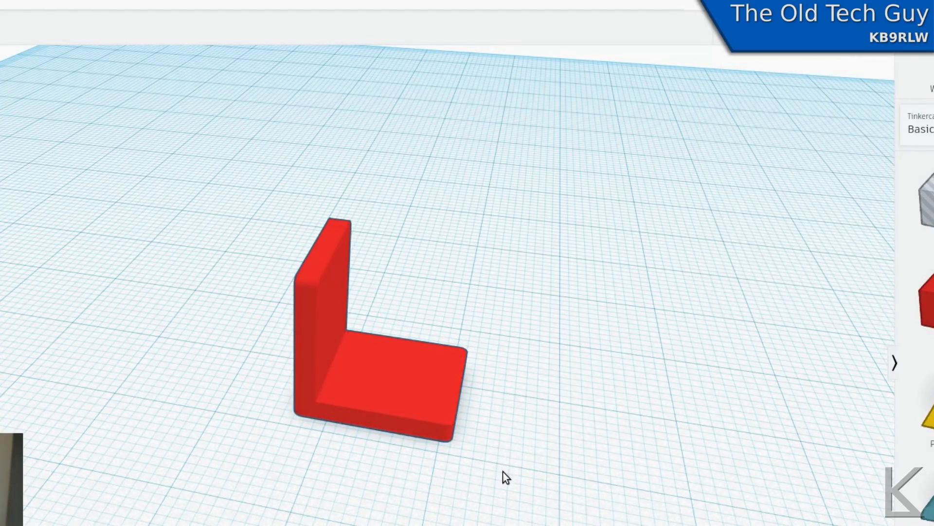
pyautogui.moveTo(504, 472); pyautogui.dragTo(249, 177)
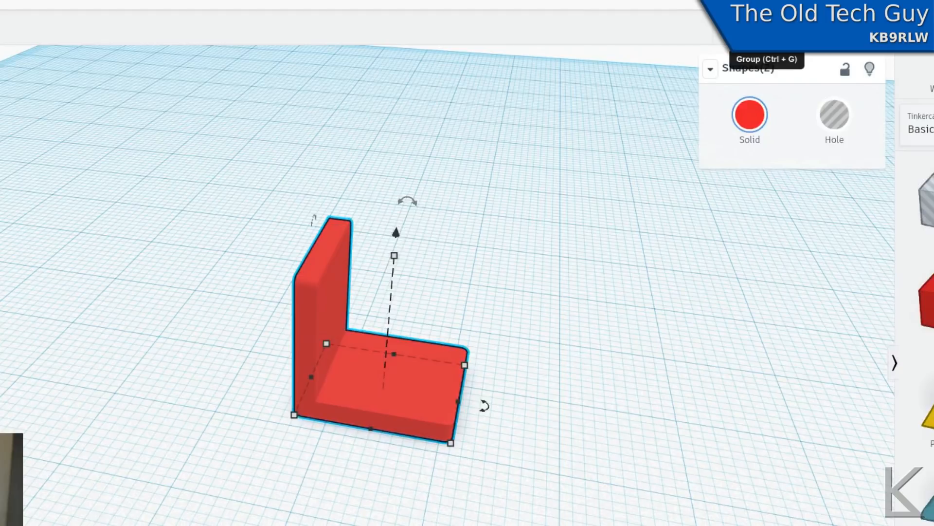
pyautogui.click(768, 29)
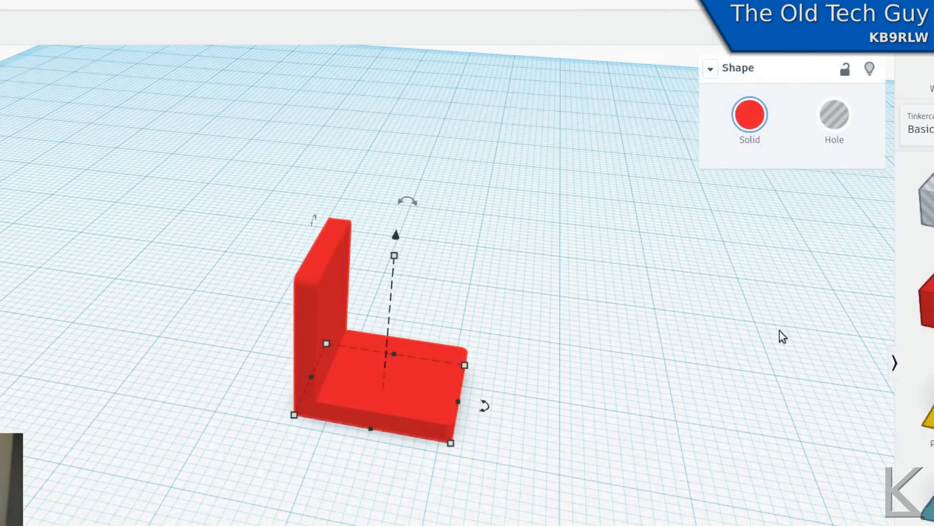
pyautogui.click(678, 359)
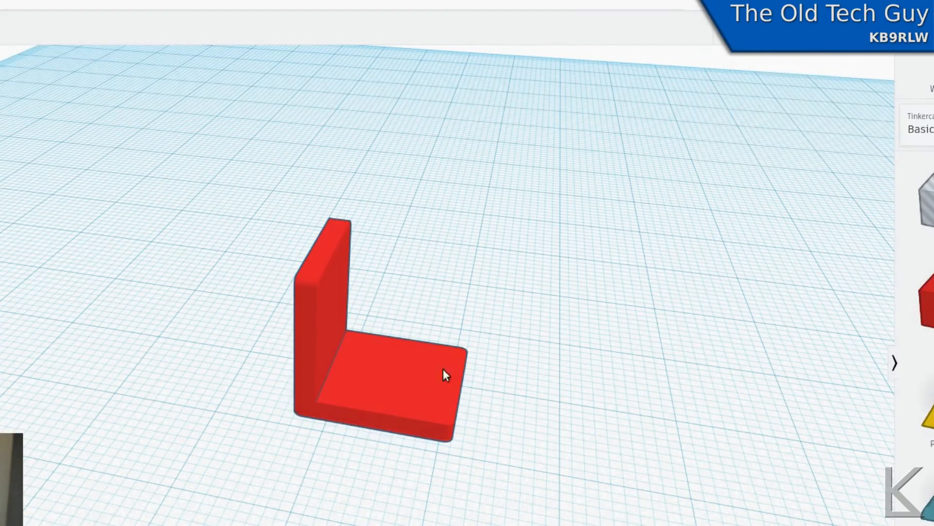
pyautogui.moveTo(443, 368); pyautogui.dragTo(448, 397)
# Add a cylinder hole to the workplane beside the open end of the L-shaped part
pyautogui.moveTo(549, 392); pyautogui.dragTo(520, 370, button='right')
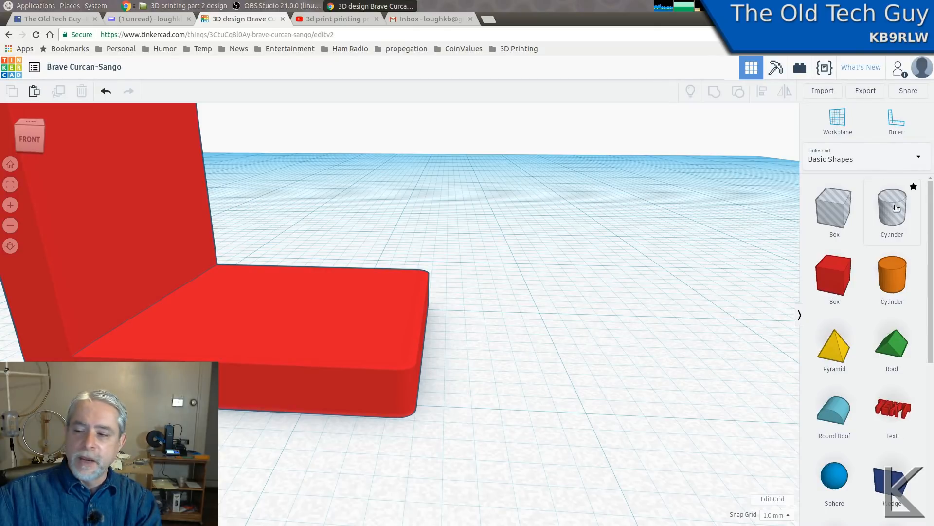
pyautogui.moveTo(896, 208); pyautogui.dragTo(629, 316)
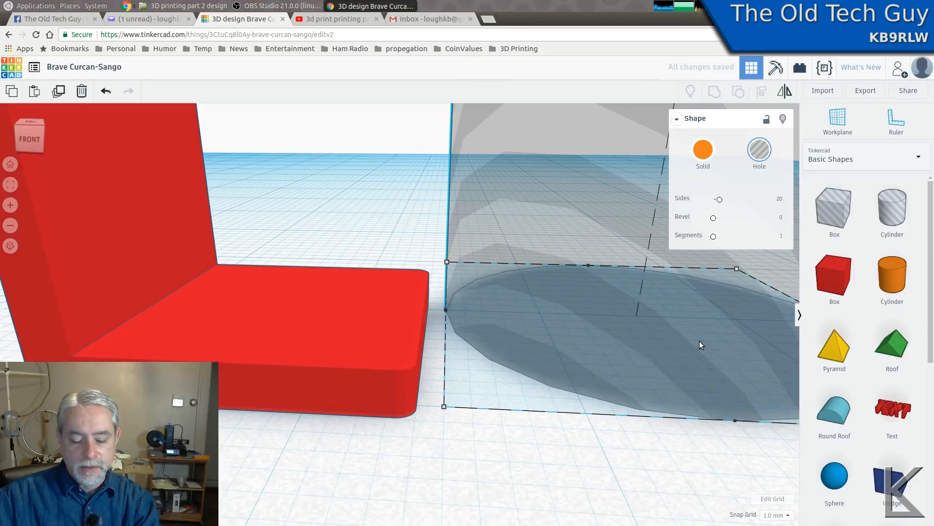
pyautogui.scroll(-3, 700, 344)
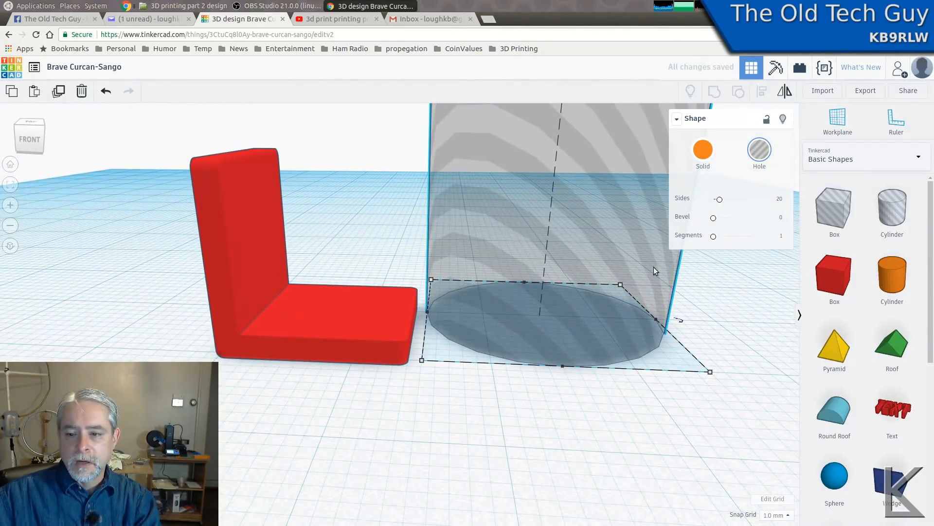
pyautogui.scroll(5, 653, 309)
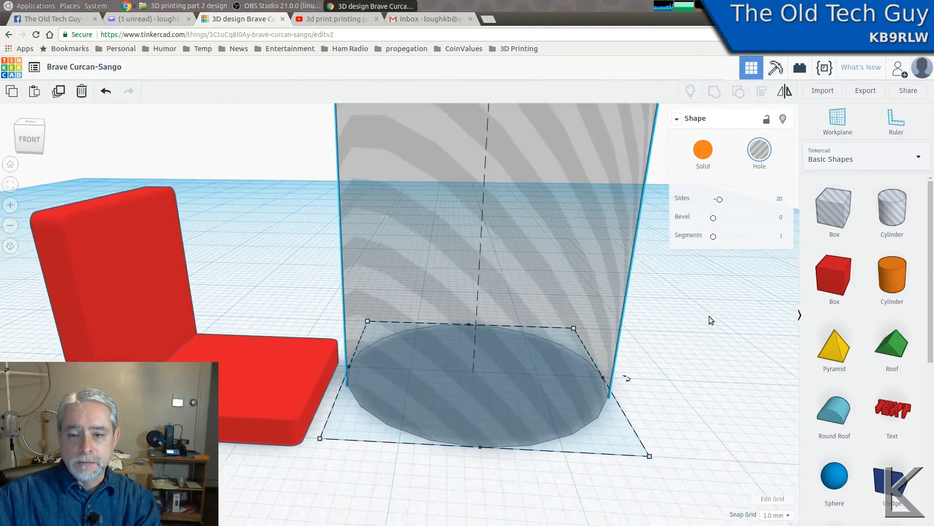
pyautogui.scroll(-1, 617, 339)
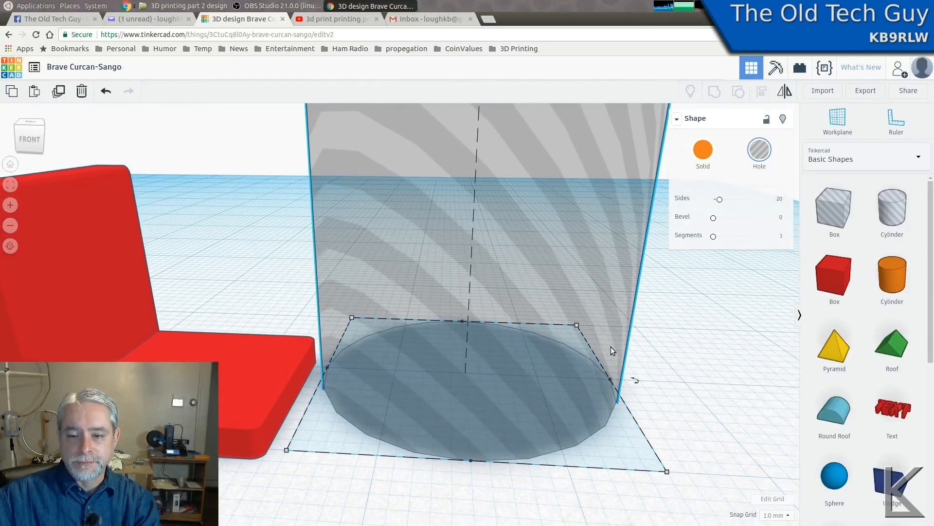
pyautogui.scroll(1, 612, 347)
pyautogui.scroll(-1, 611, 347)
pyautogui.scroll(-1, 611, 347)
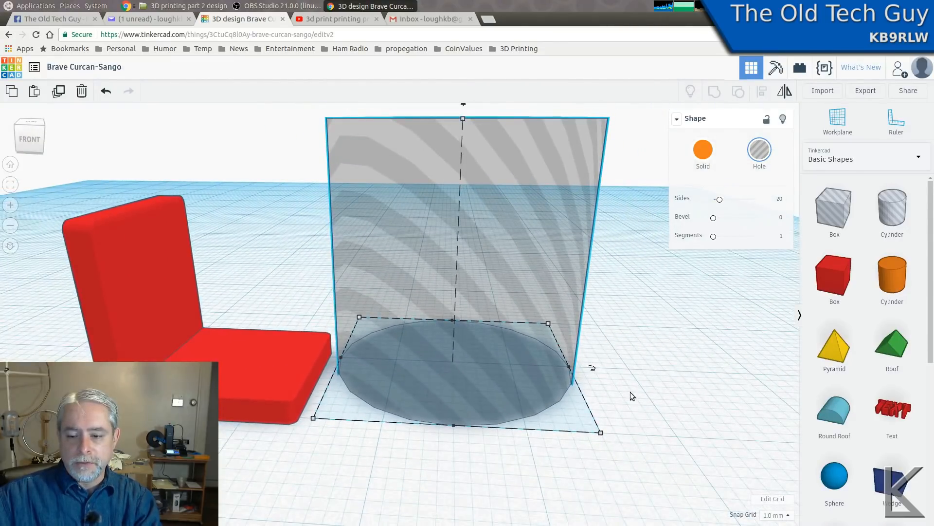
# Scale the cylinder hole down to about 5 mm in width and depth
pyautogui.moveTo(602, 437)
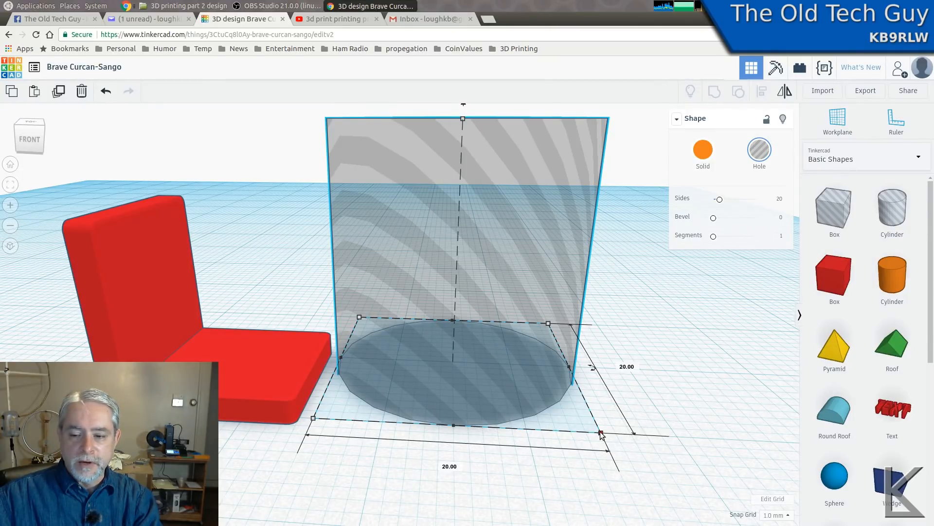
pyautogui.moveTo(602, 434); pyautogui.dragTo(465, 381)
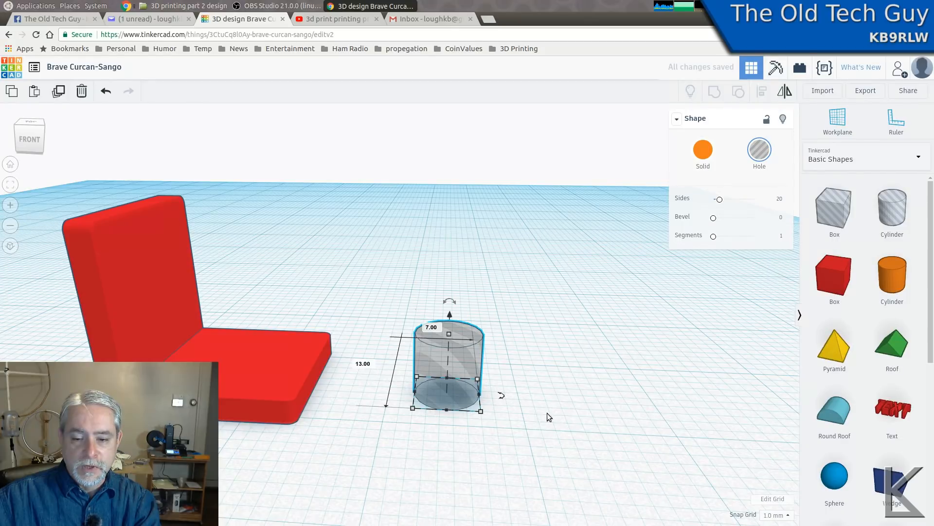
pyautogui.click(490, 427)
# Set both base dimensions of the cylinder hole to 4.3 mm
pyautogui.click(464, 395)
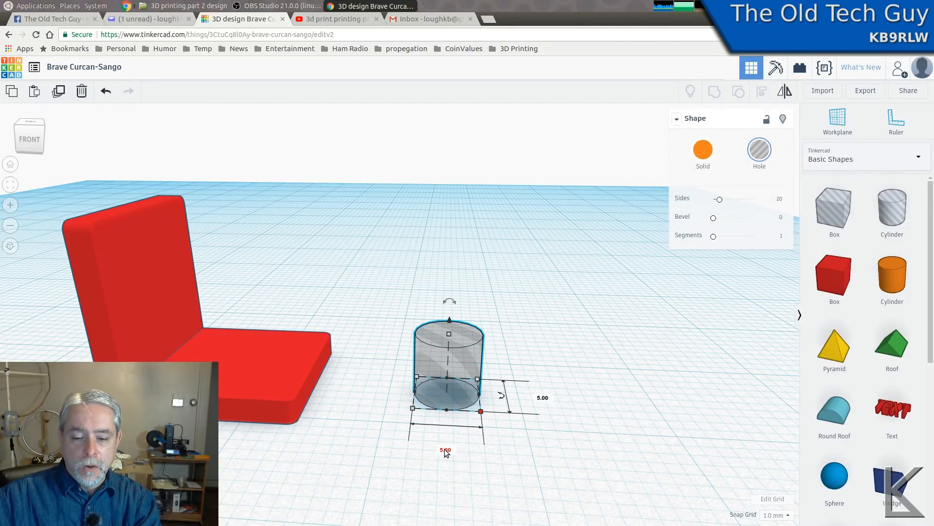
pyautogui.click(444, 447)
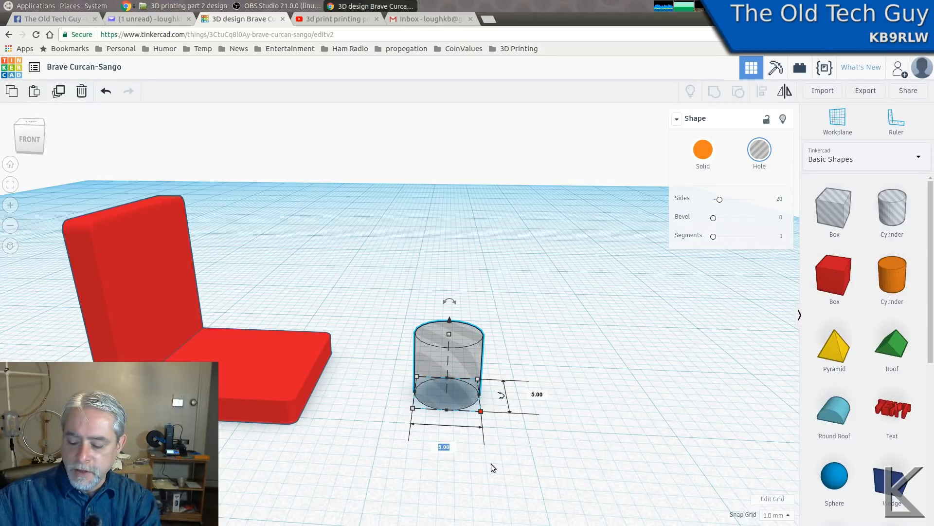
pyautogui.write('4.3')
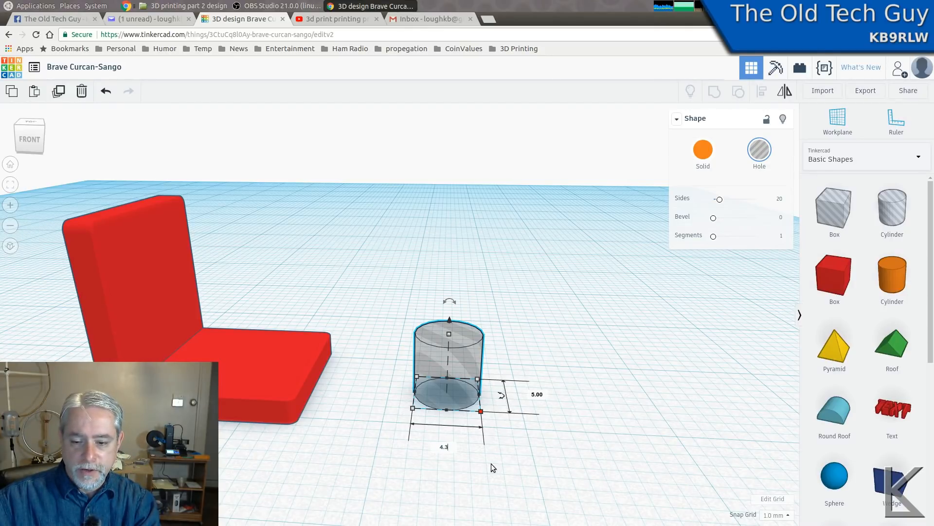
pyautogui.press('Return')
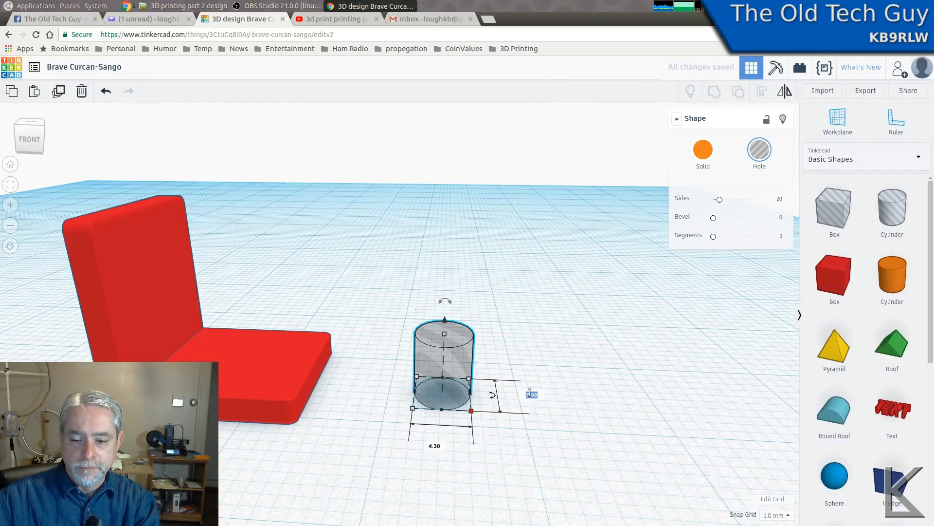
pyautogui.press('BackSpace')
pyautogui.press('Return')
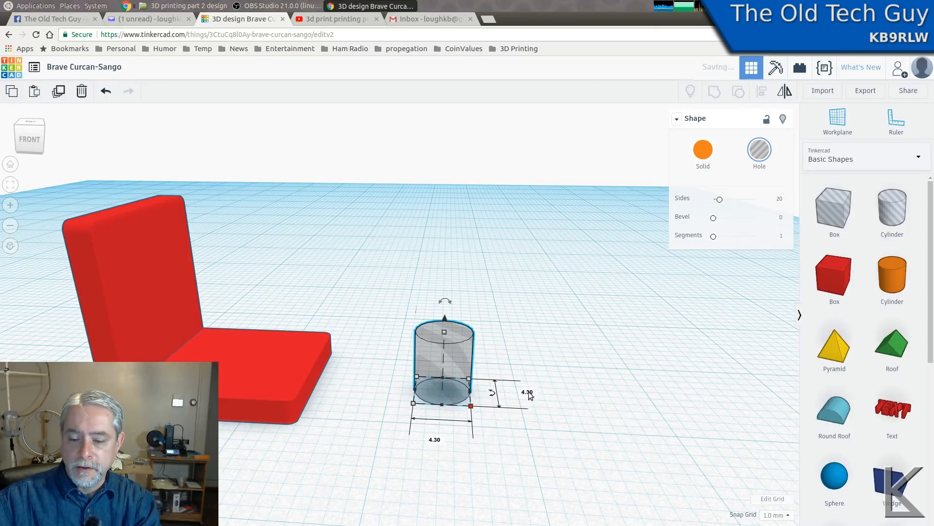